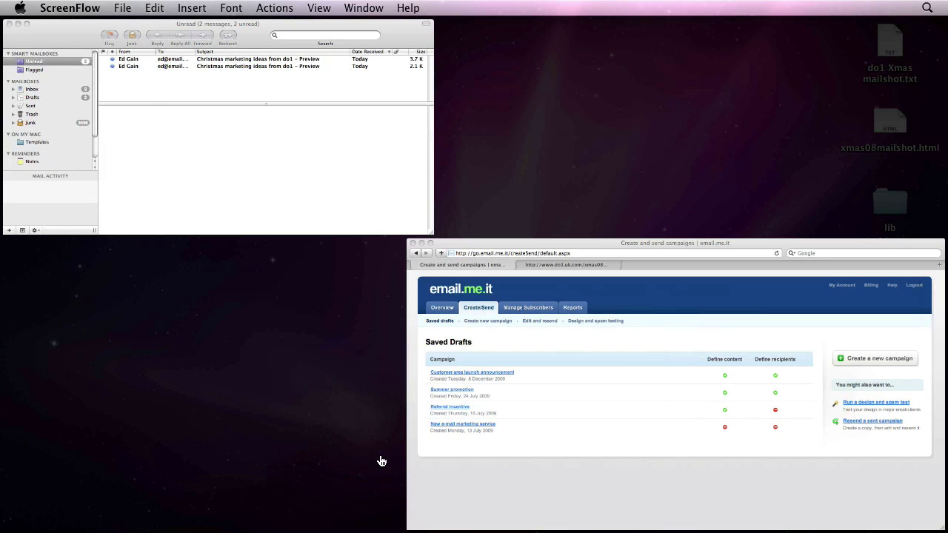
# - Open the HTML Christmas marketing preview message in its own window
pyautogui.click(263, 139)
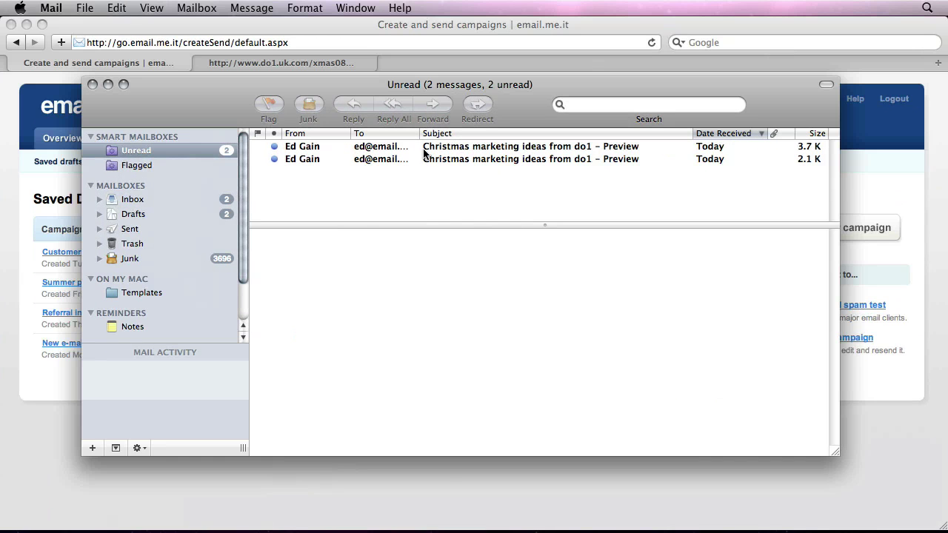
pyautogui.click(425, 148)
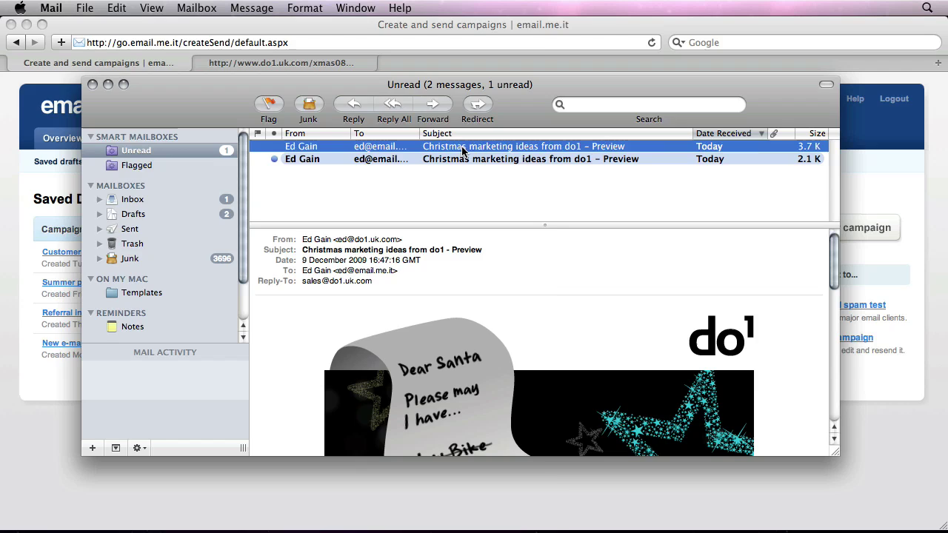
pyautogui.doubleClick(462, 151)
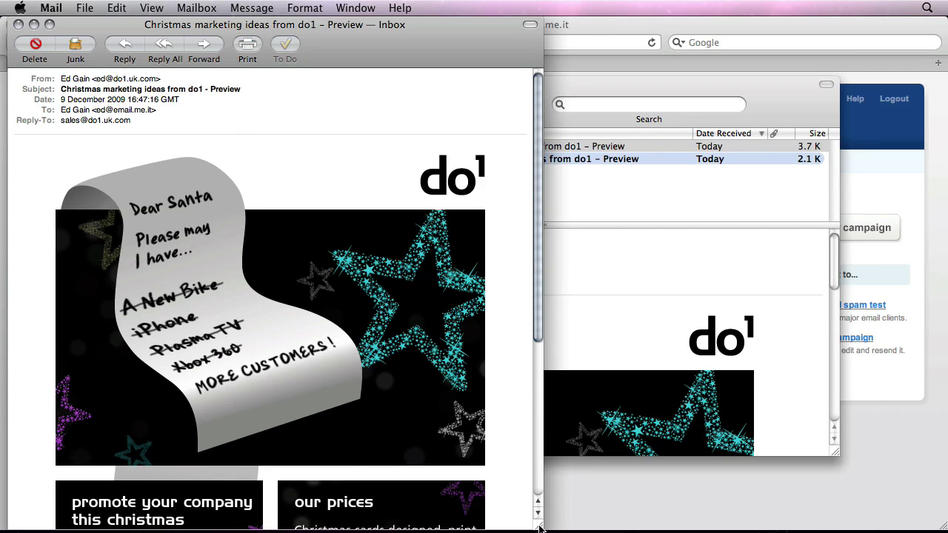
pyautogui.moveTo(540, 527); pyautogui.dragTo(471, 527)
pyautogui.scroll(-10, 348, 337)
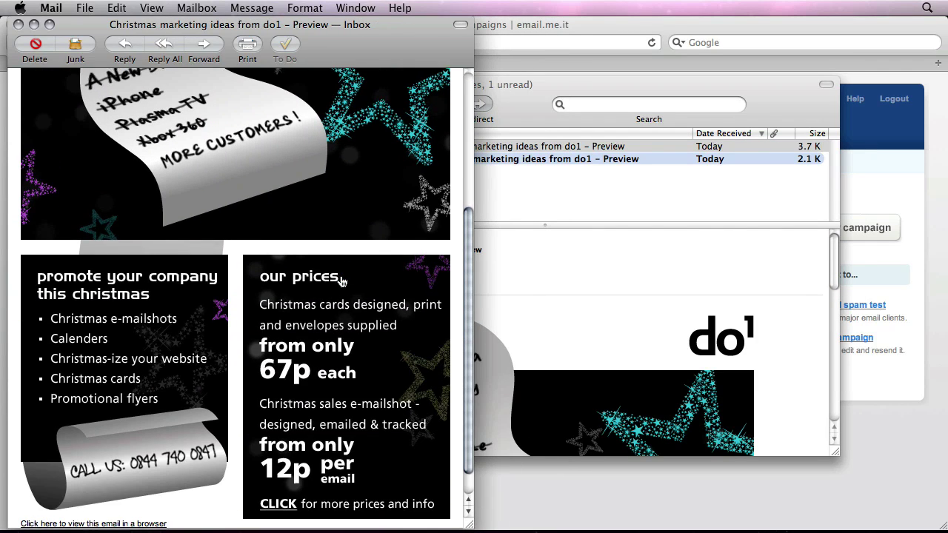
pyautogui.scroll(10, 342, 280)
# - Open the plain-text preview message and place its narrower window to the right of the HTML one
pyautogui.click(548, 191)
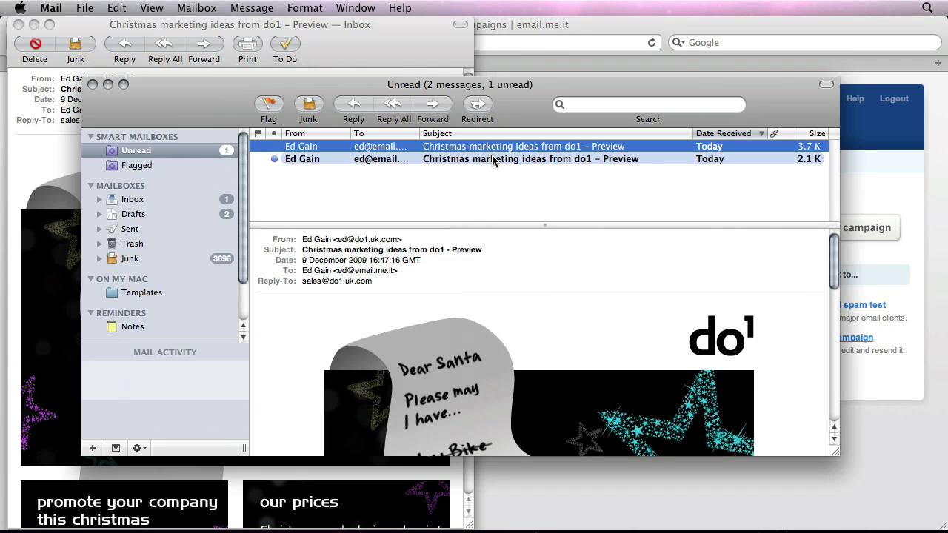
pyautogui.doubleClick(492, 159)
pyautogui.moveTo(494, 62); pyautogui.dragTo(639, 45)
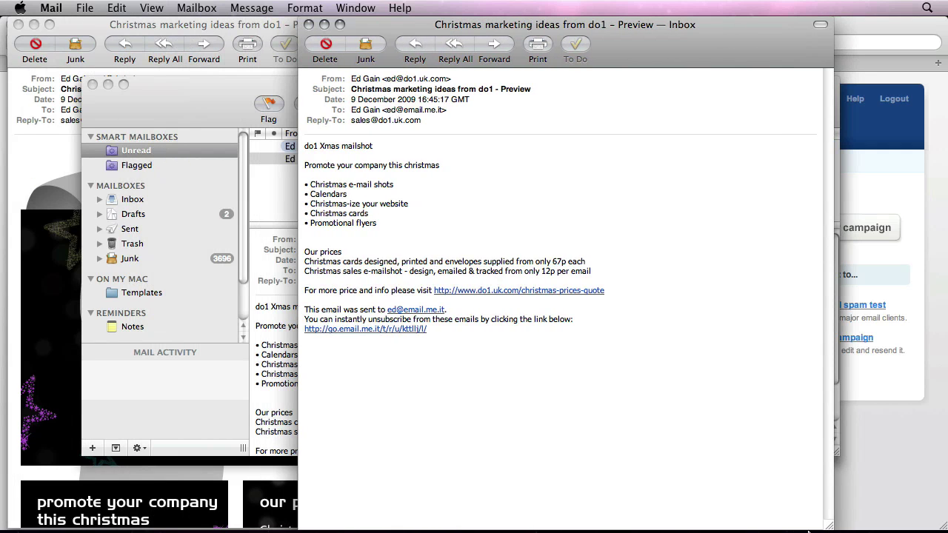
pyautogui.moveTo(828, 526); pyautogui.dragTo(680, 524)
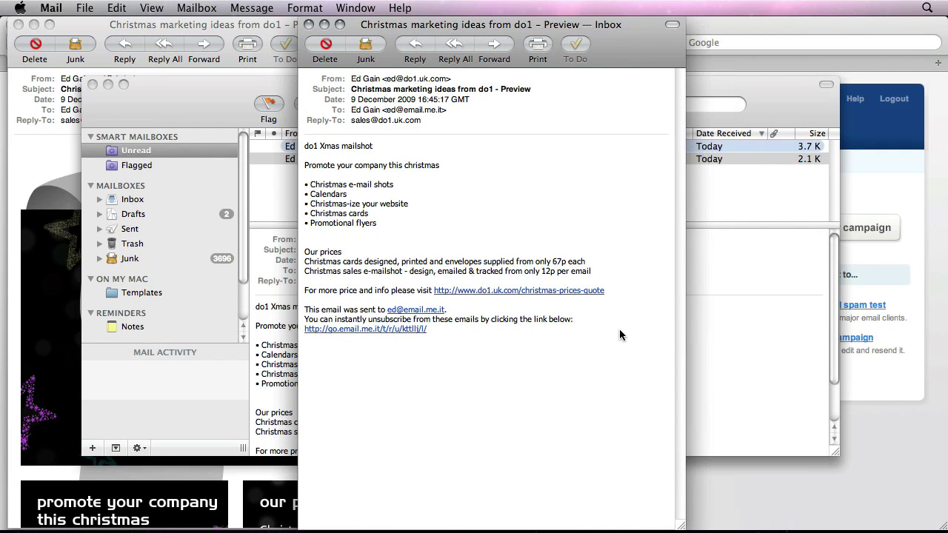
pyautogui.moveTo(617, 43); pyautogui.dragTo(818, 43)
pyautogui.click(406, 46)
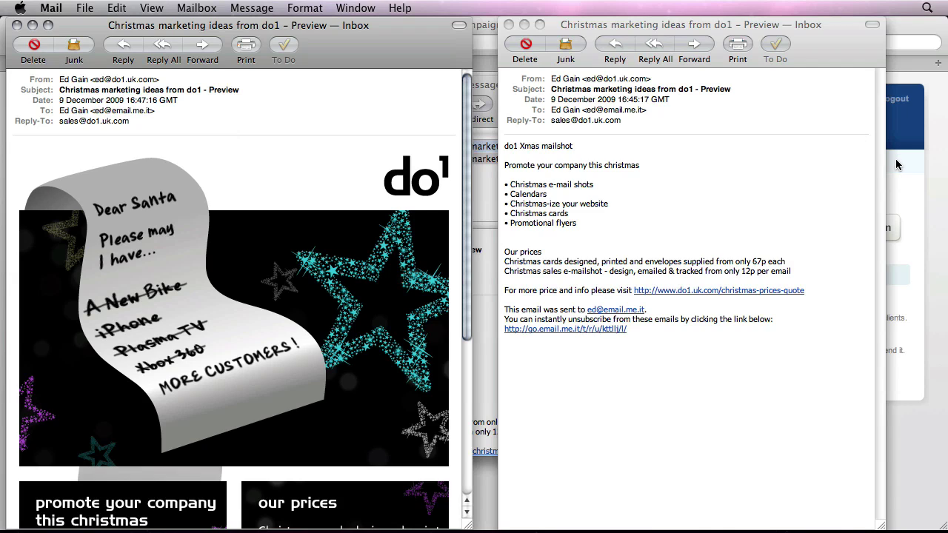
# - Start a new campaign named 'do1 Xmas campaign' with subject 'Christmas marketing ideas from do1'
pyautogui.click(915, 173)
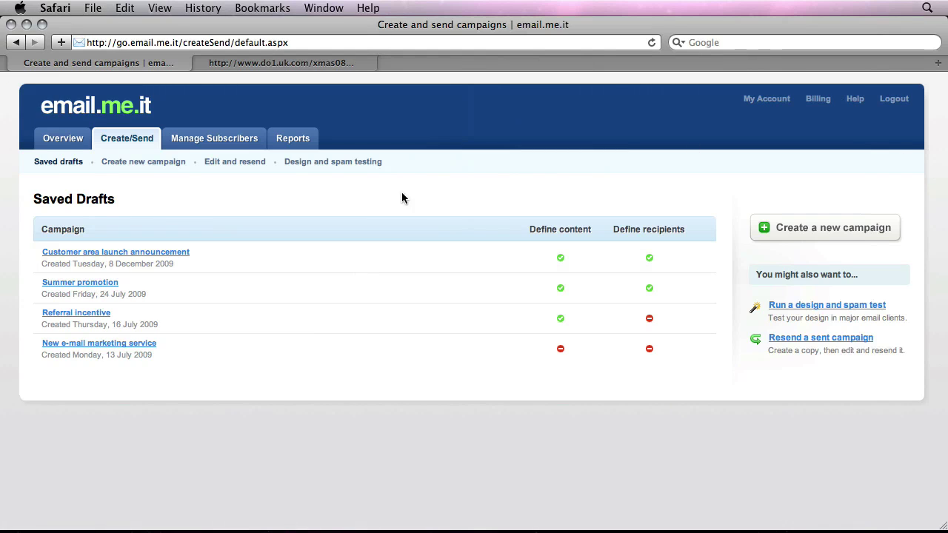
pyautogui.click(801, 231)
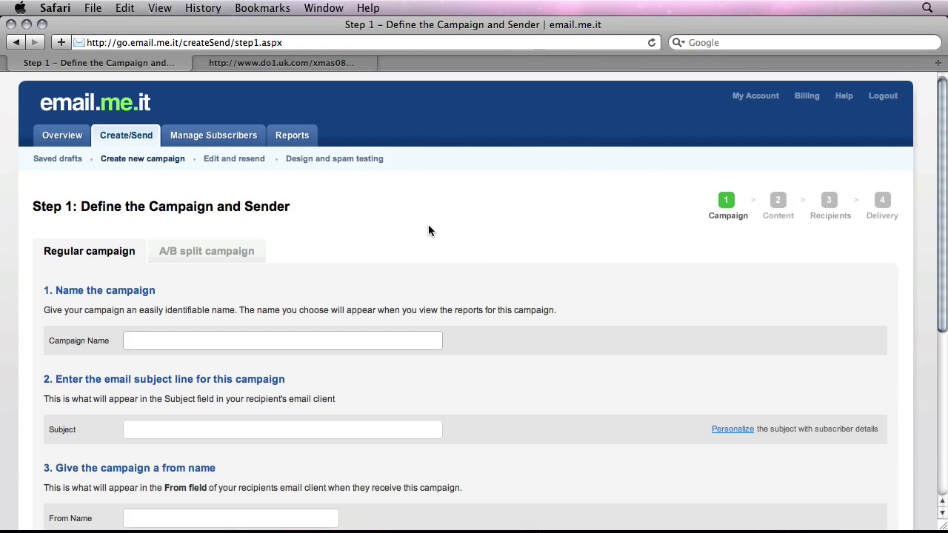
pyautogui.scroll(-5, 429, 226)
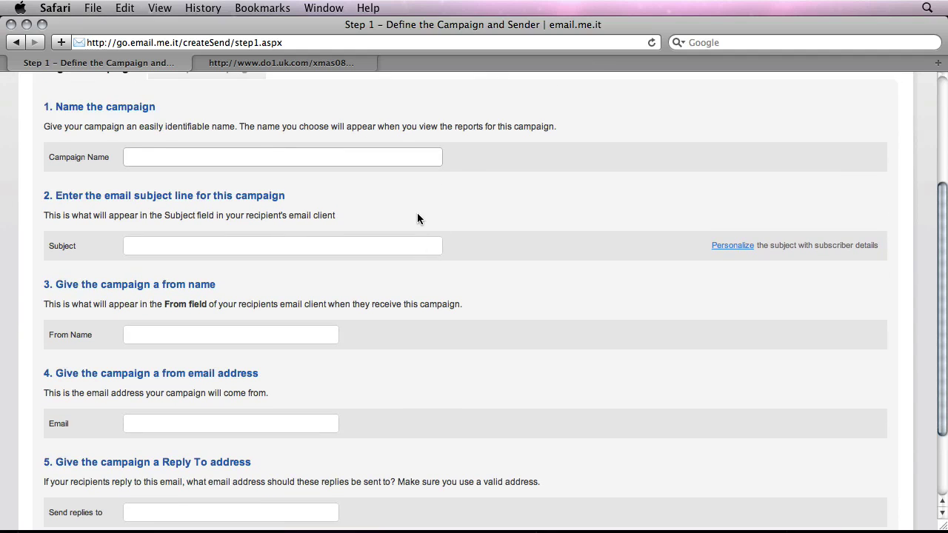
pyautogui.write('Ch')
pyautogui.press('super+a')
pyautogui.write('do1 Xmas campaign')
pyautogui.press('Tab')
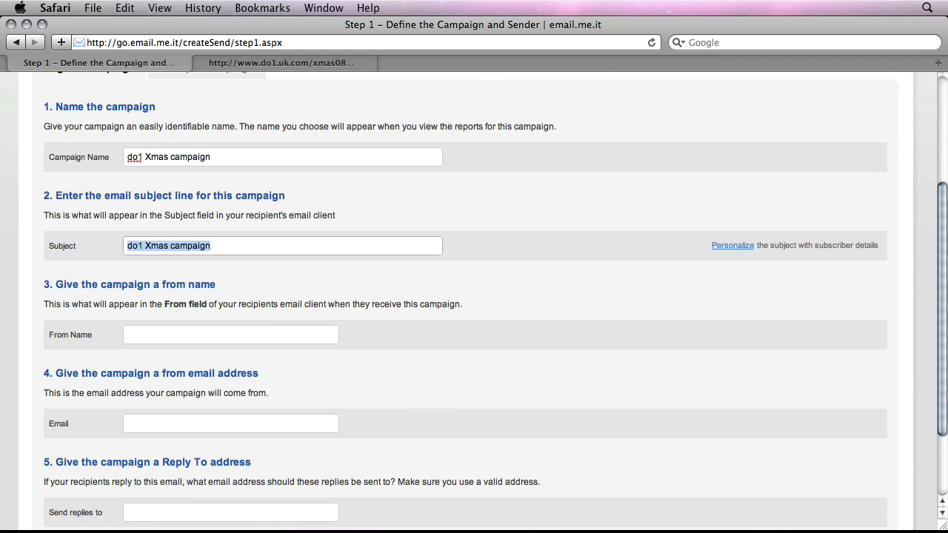
pyautogui.write('Chr')
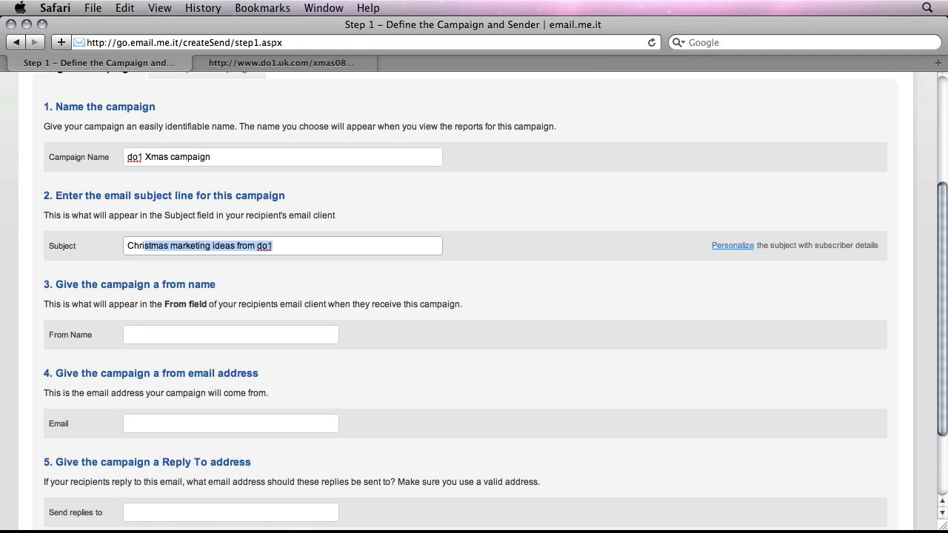
pyautogui.click(495, 249)
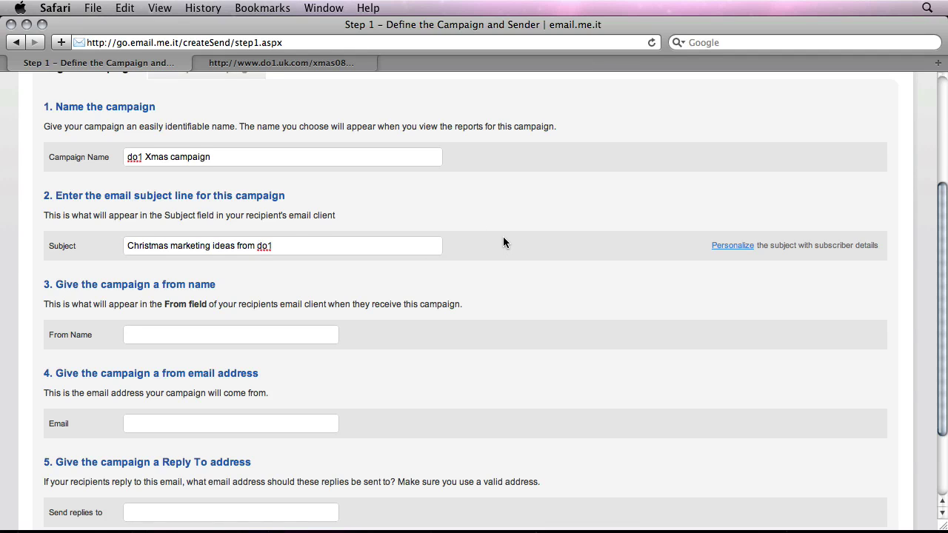
# - Fill in the sender's name, sender e-mail and reply-to address, then submit the details
pyautogui.scroll(-3, 503, 242)
pyautogui.click(233, 264)
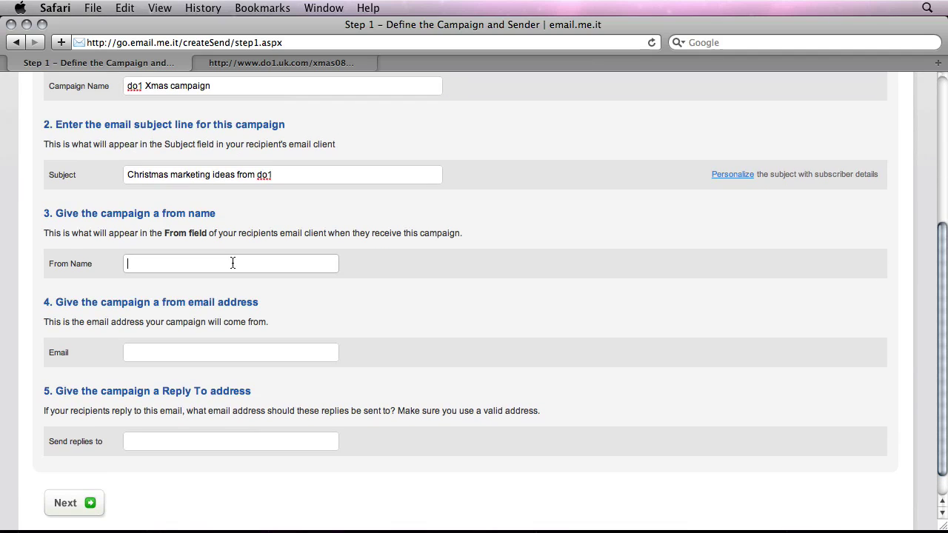
pyautogui.press('Tab')
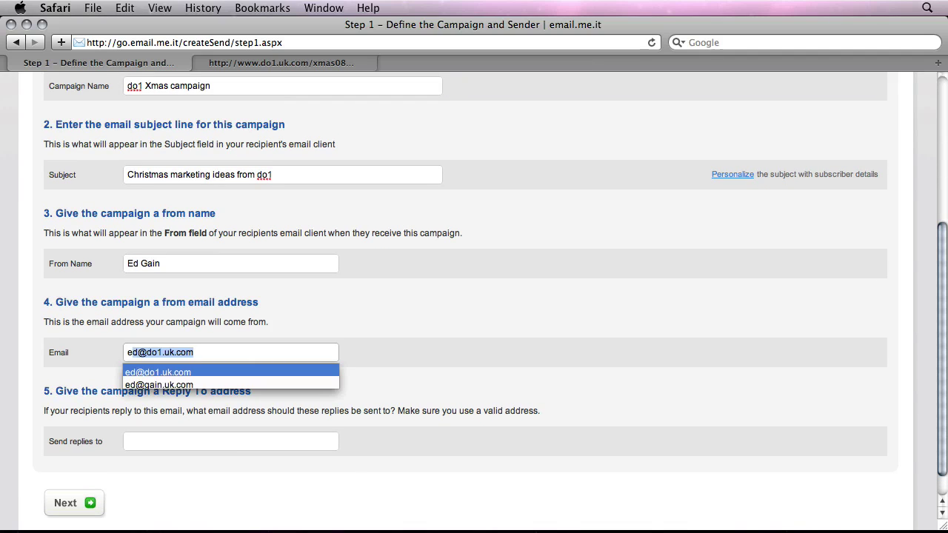
pyautogui.press('Tab')
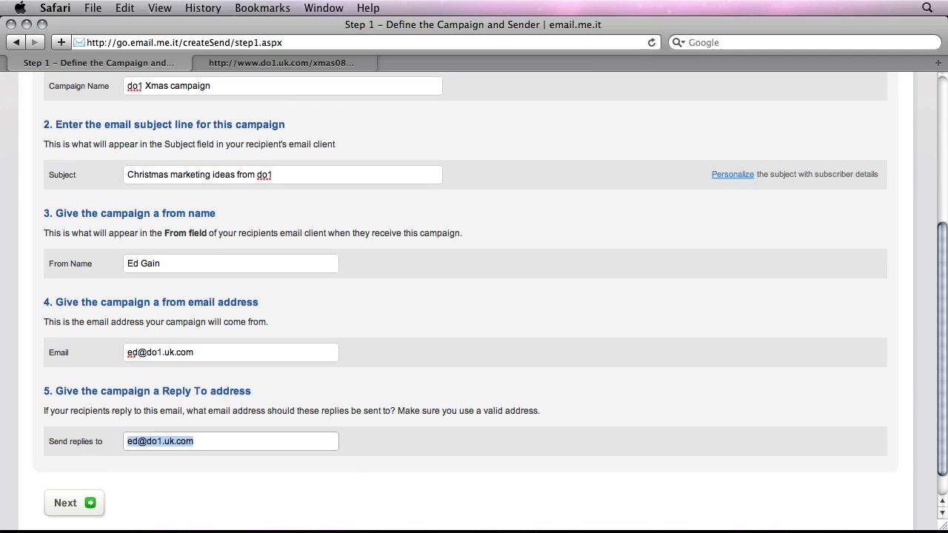
pyautogui.write('sales')
pyautogui.click(319, 437)
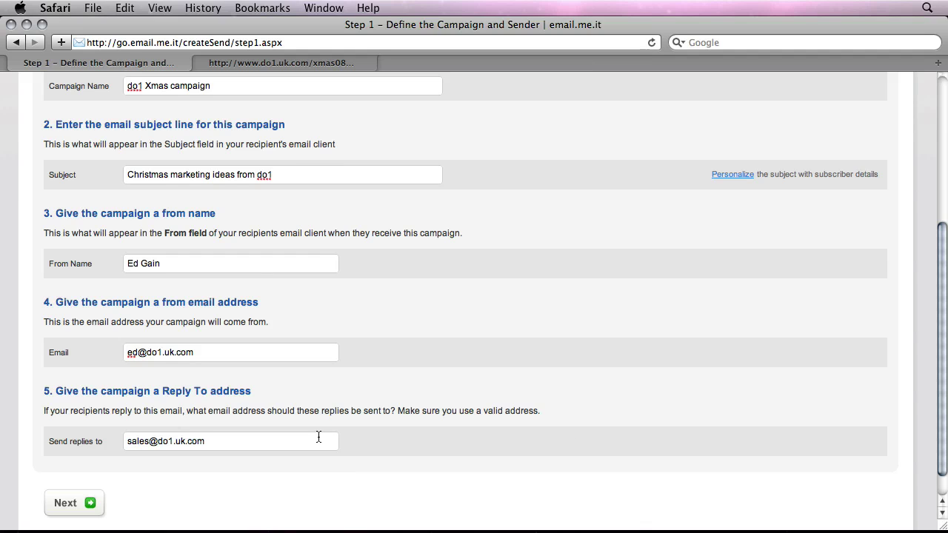
pyautogui.scroll(-2, 318, 437)
pyautogui.click(66, 473)
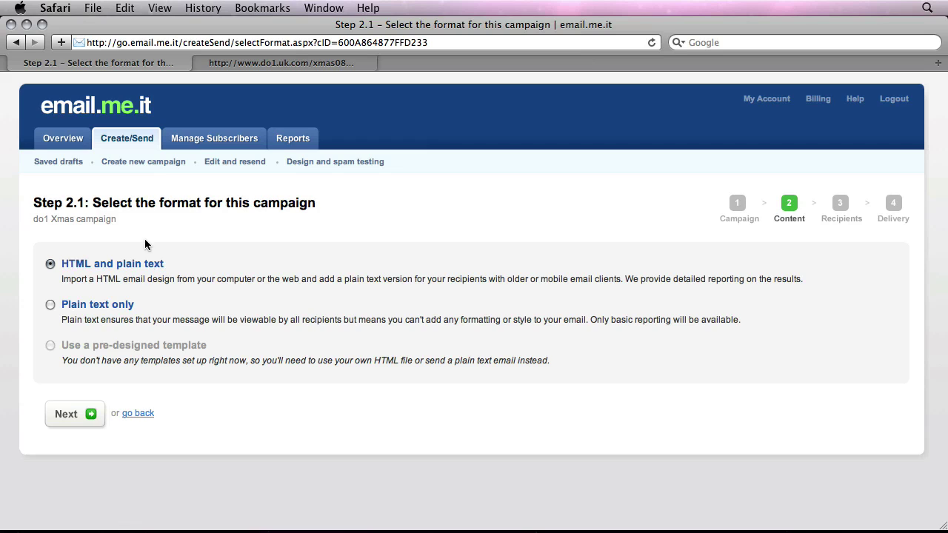
# - Keep 'HTML and plain text' as the format and continue to the content step
pyautogui.click(87, 417)
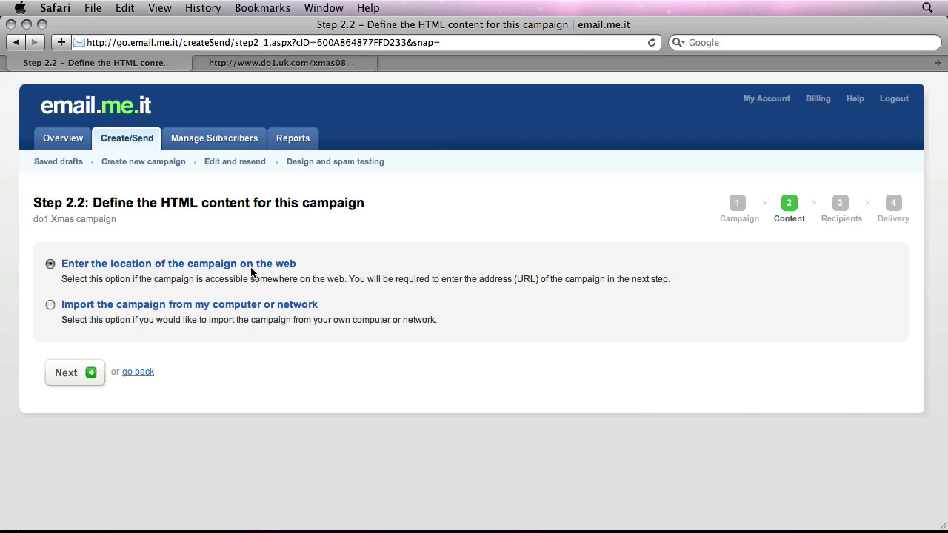
# - Switch to the browser tab showing the xmas08mailshot.html mailshot page
pyautogui.click(305, 63)
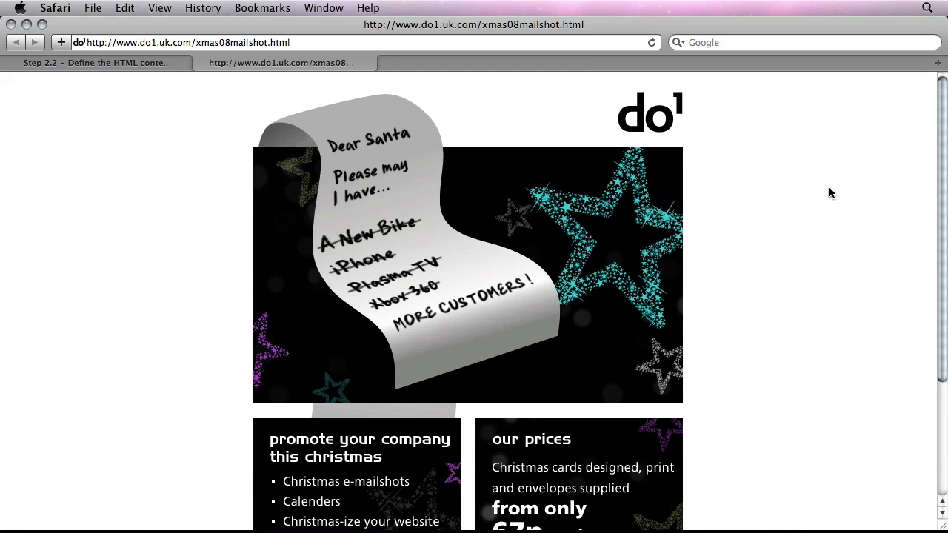
pyautogui.scroll(-5, 750, 199)
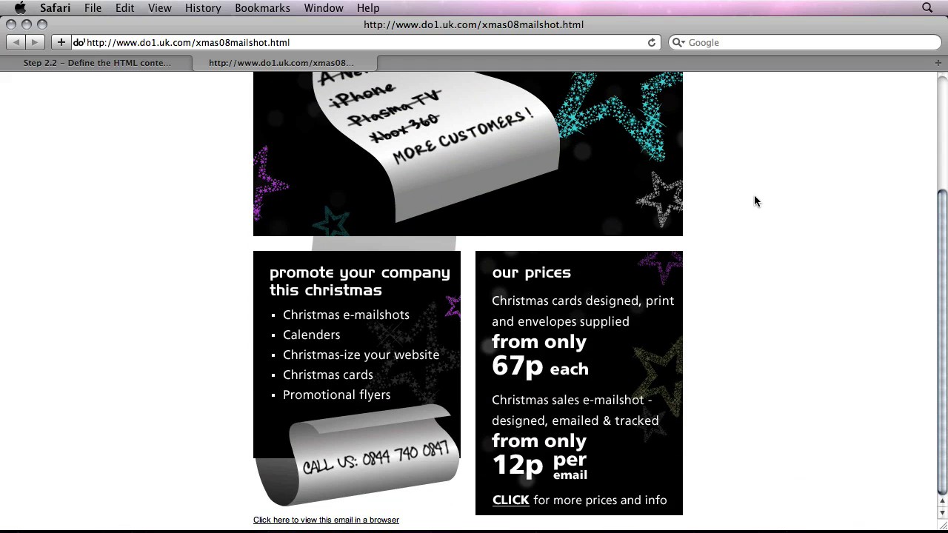
pyautogui.scroll(5, 754, 198)
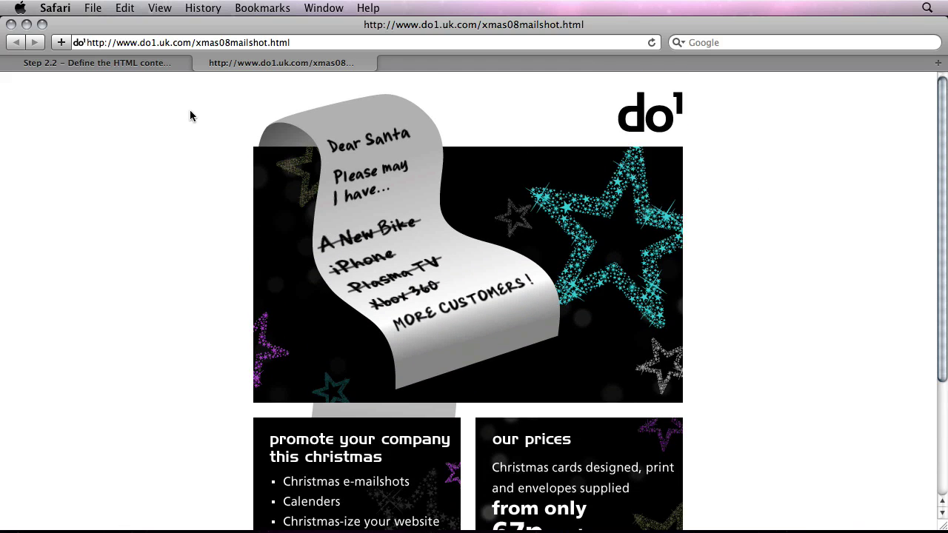
pyautogui.tripleClick(183, 45)
pyautogui.rightClick(226, 43)
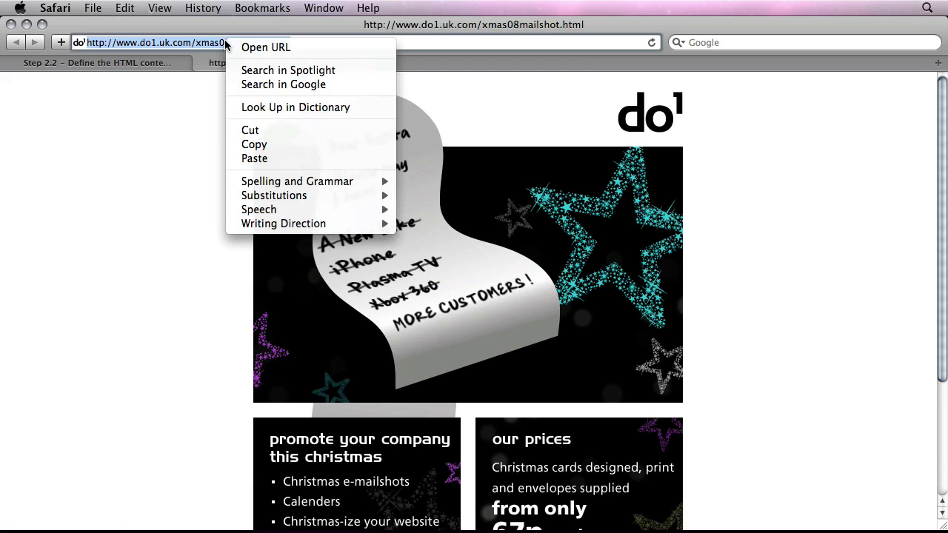
pyautogui.click(269, 144)
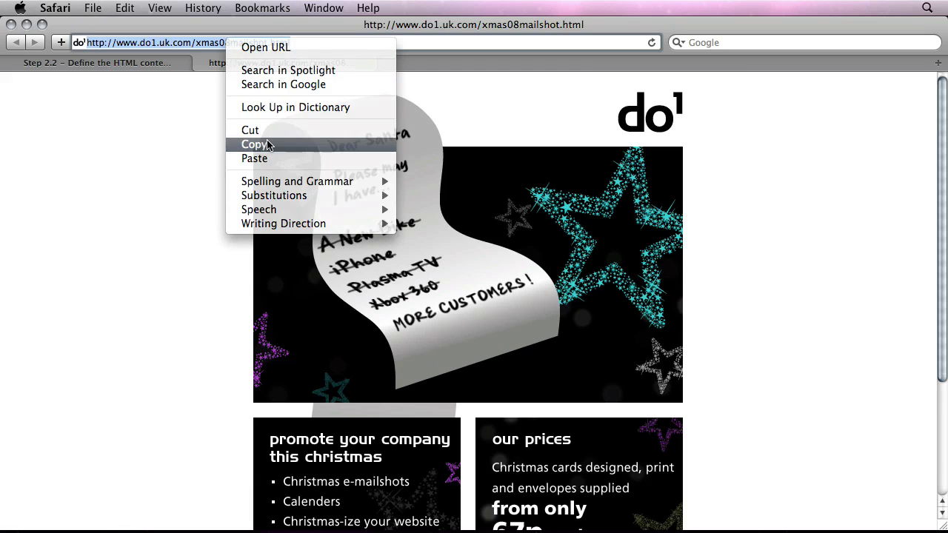
# - Paste the address into email.me.it's web-location field and fetch the campaign
pyautogui.click(149, 62)
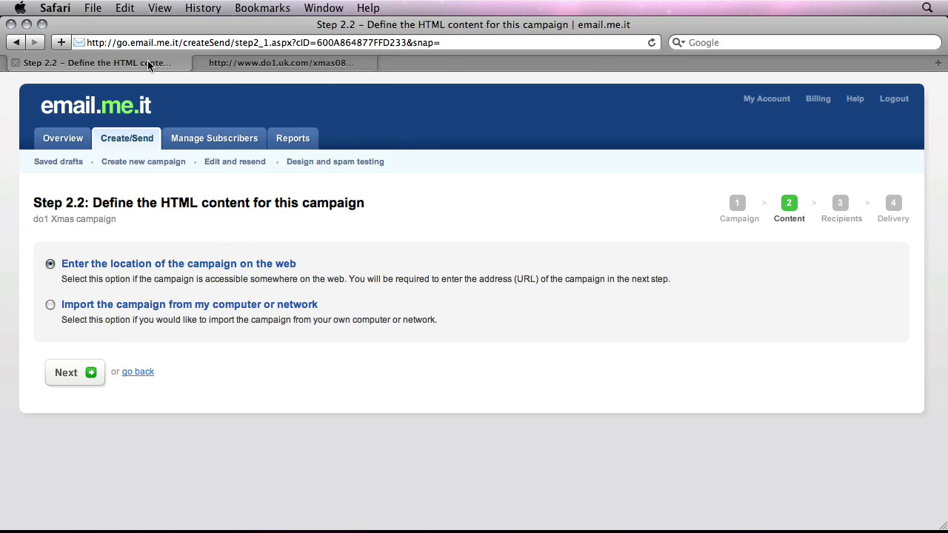
pyautogui.click(81, 379)
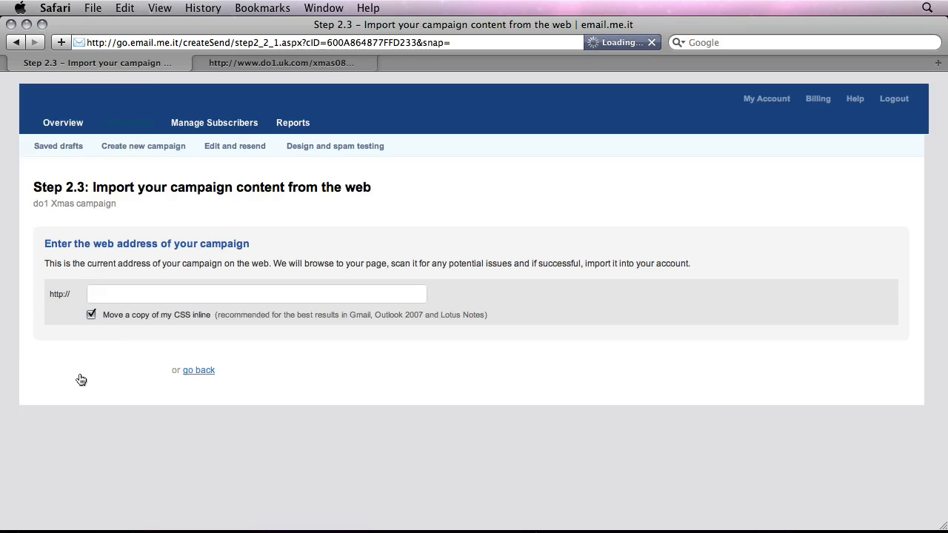
pyautogui.rightClick(144, 309)
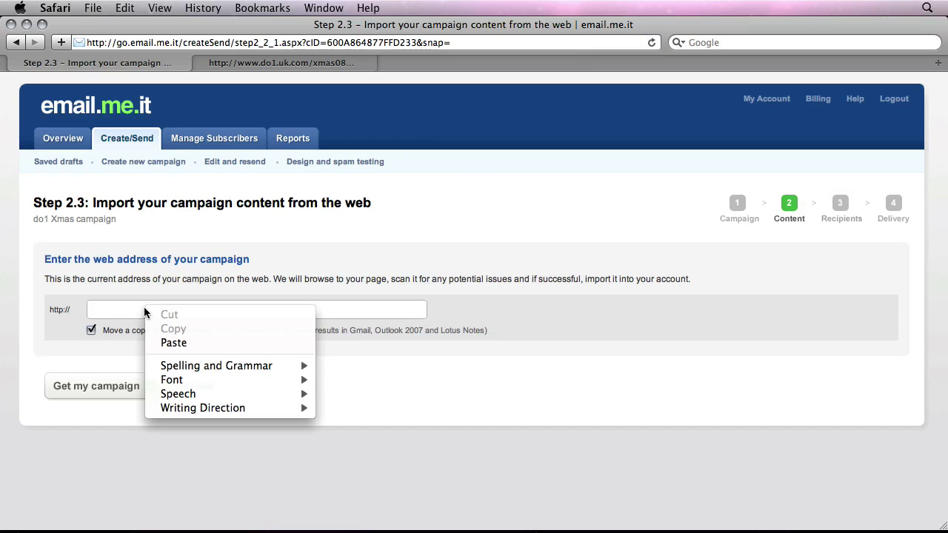
pyautogui.click(171, 342)
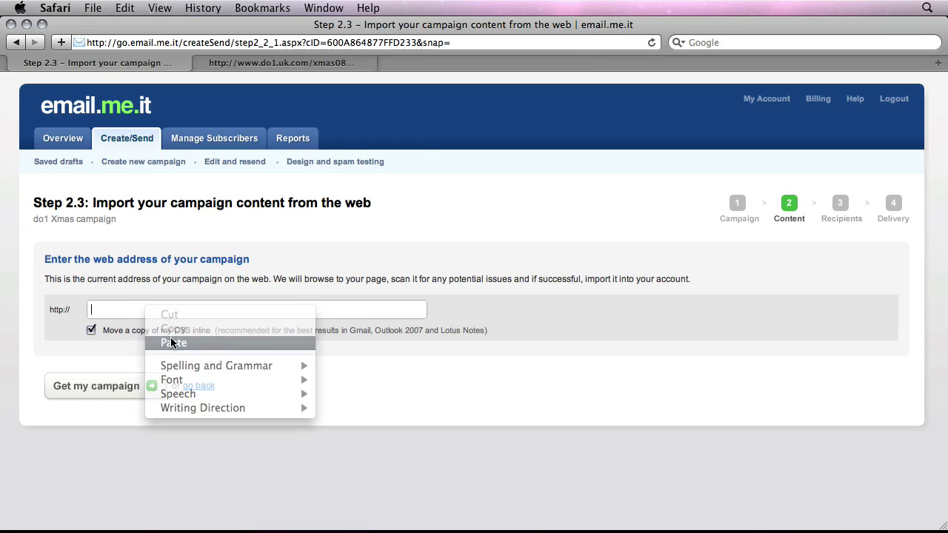
pyautogui.click(90, 390)
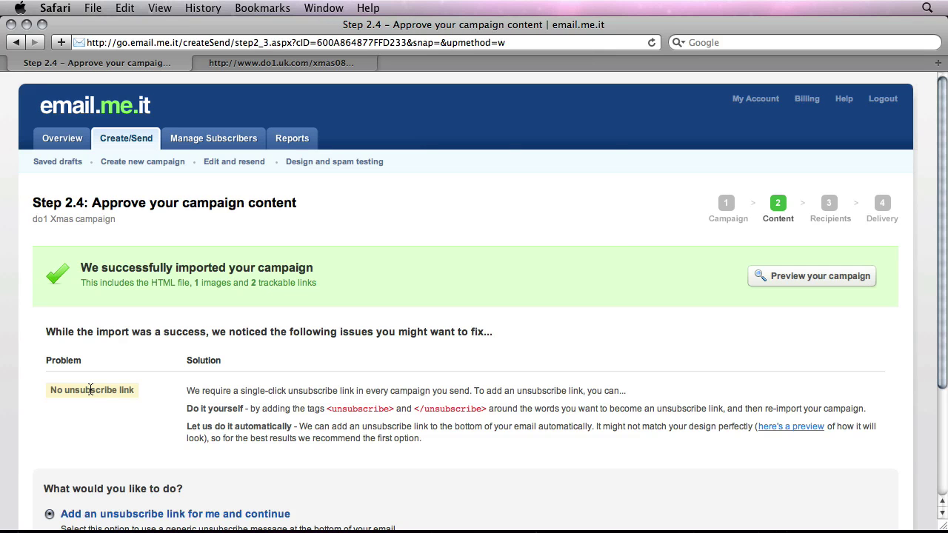
# - Preview the imported mailshot with its 1 image and 2 trackable links, then close the preview
pyautogui.scroll(-5, 527, 227)
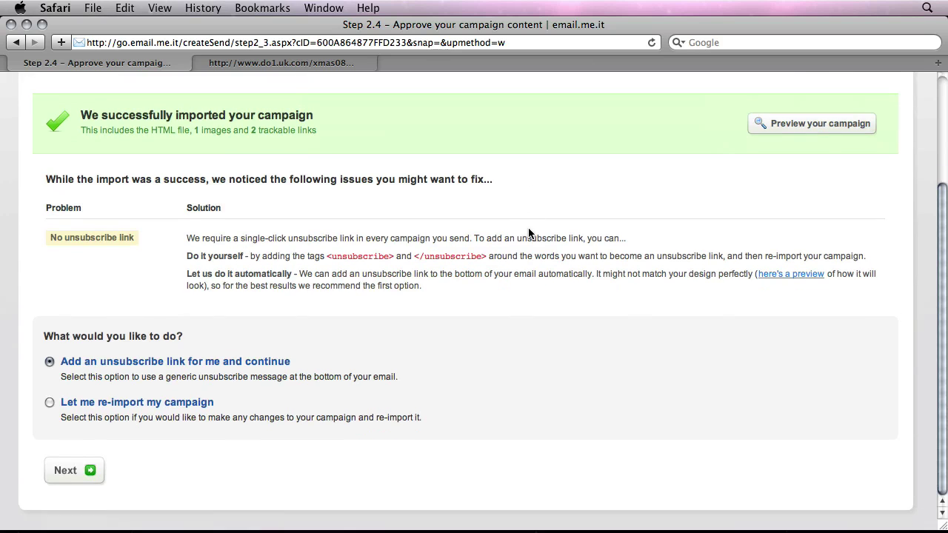
pyautogui.scroll(5, 529, 237)
pyautogui.click(767, 275)
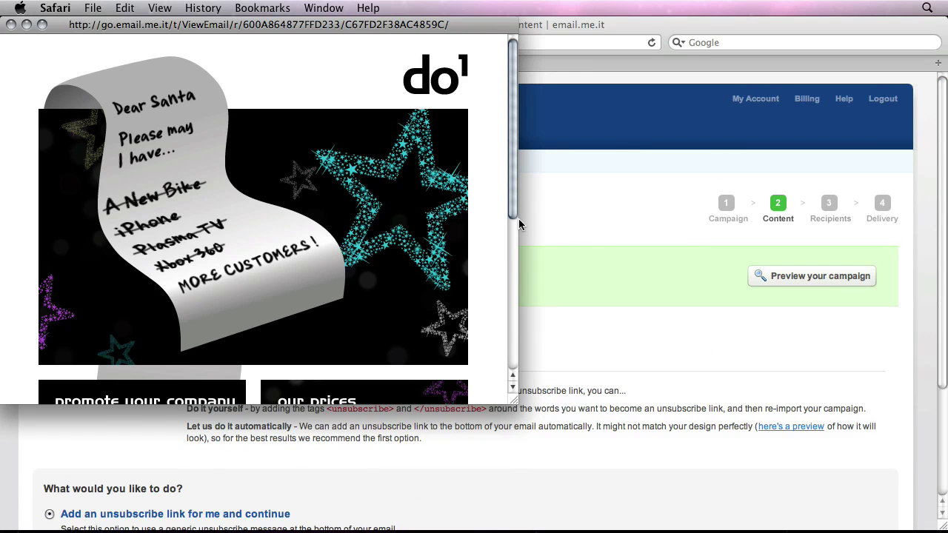
pyautogui.scroll(-8, 473, 220)
pyautogui.scroll(3, 455, 194)
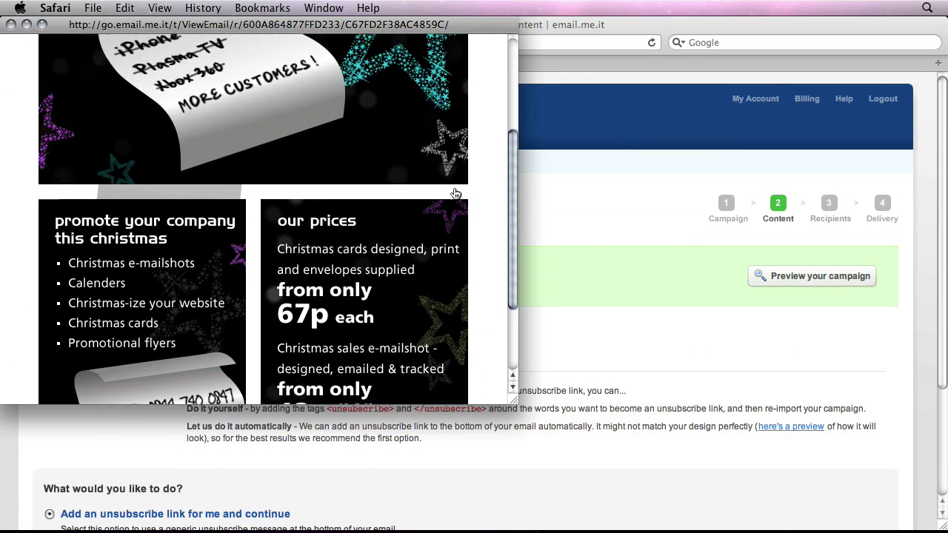
pyautogui.scroll(4, 456, 194)
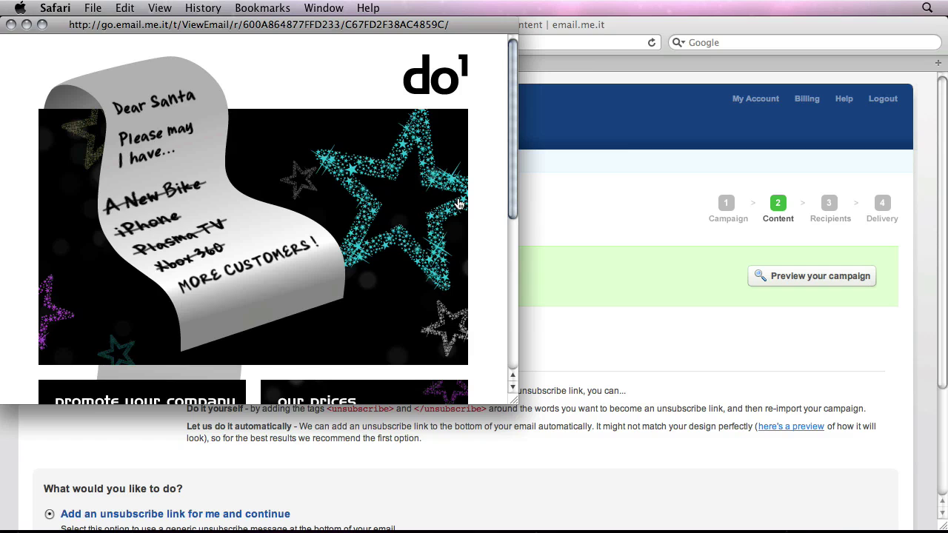
pyautogui.click(10, 25)
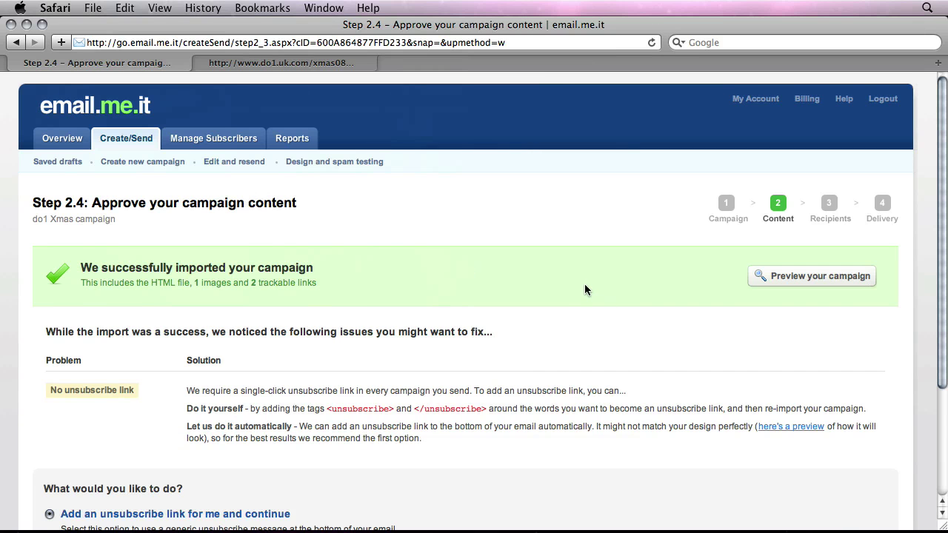
pyautogui.scroll(-4, 584, 285)
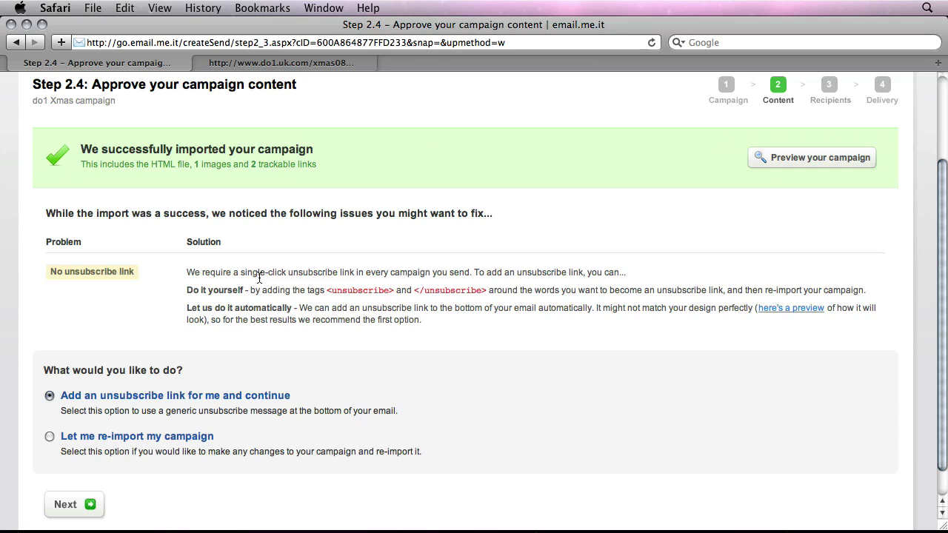
pyautogui.scroll(-2, 259, 279)
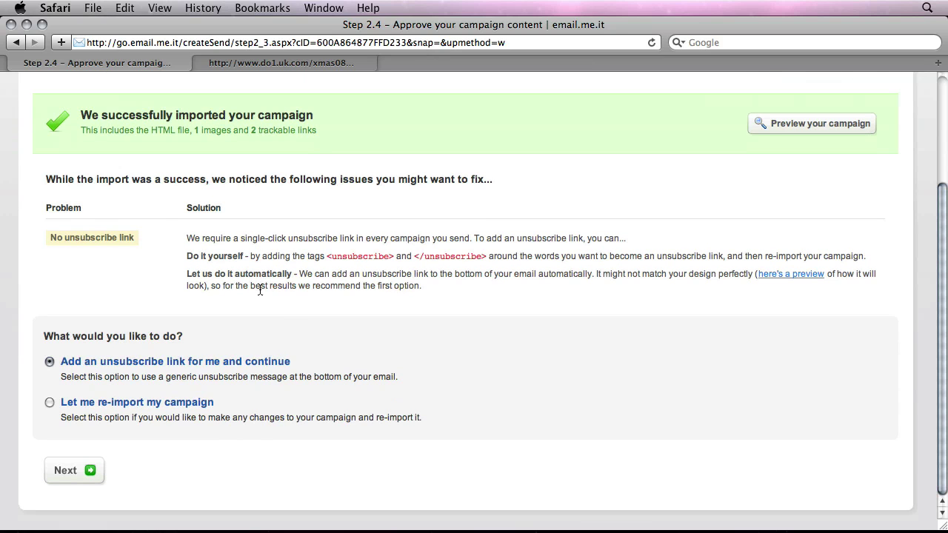
pyautogui.scroll(5, 307, 289)
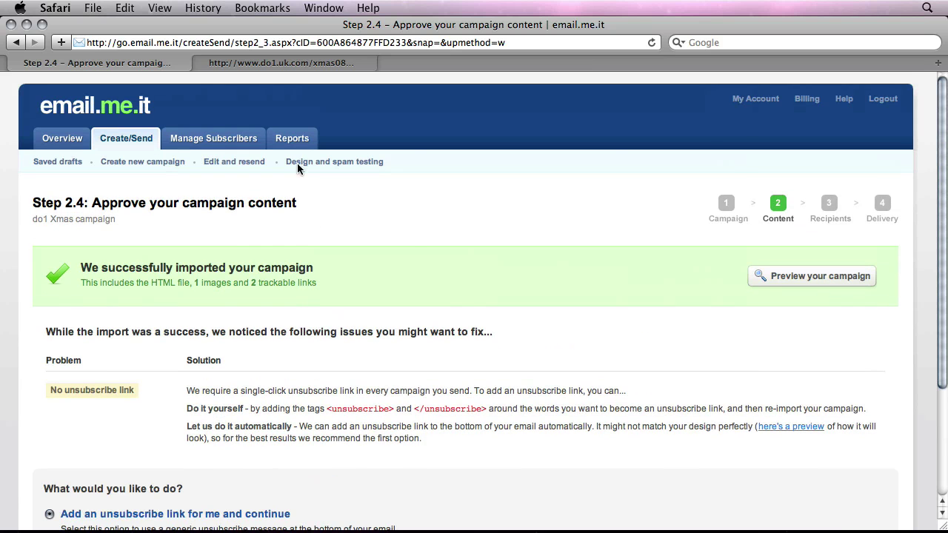
# - Go back to the content choice and pick importing the campaign from the computer
pyautogui.click(17, 42)
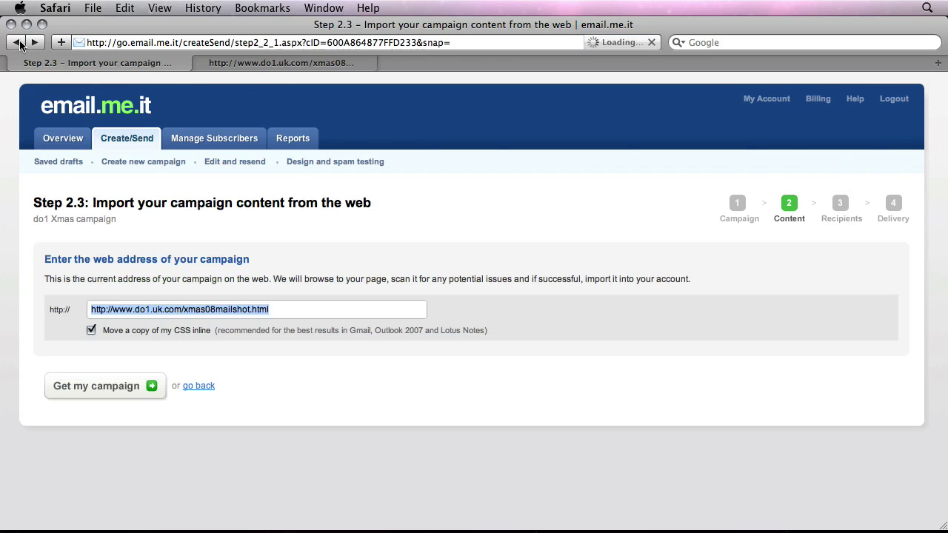
pyautogui.click(18, 43)
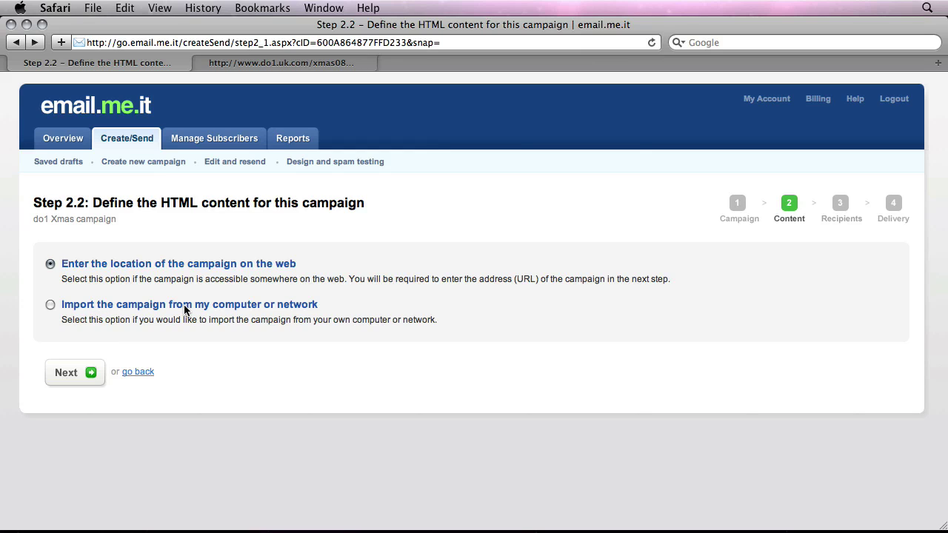
pyautogui.click(121, 309)
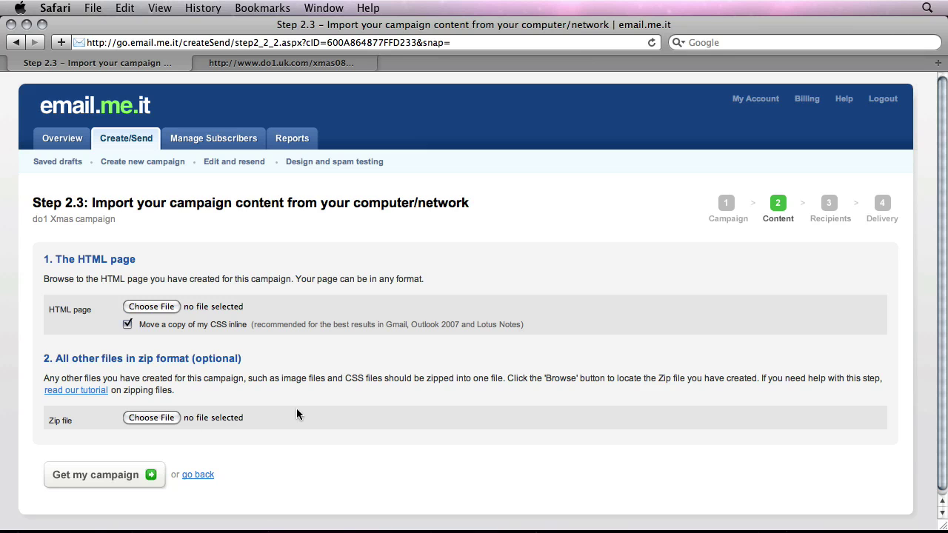
# - Reveal the desktop to locate xmas08mailshot.html and the lib folder
pyautogui.press('F9')
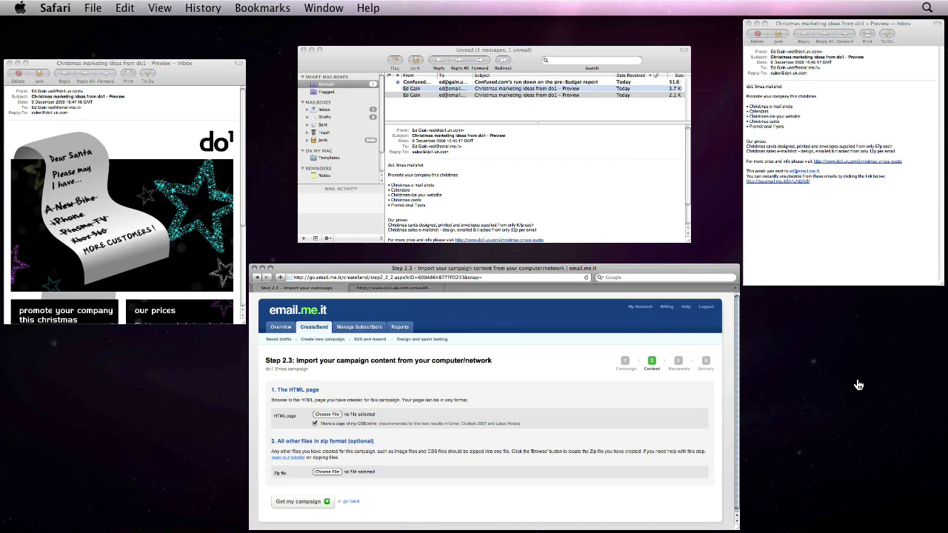
pyautogui.press('F11')
pyautogui.moveTo(735, 121); pyautogui.dragTo(798, 199)
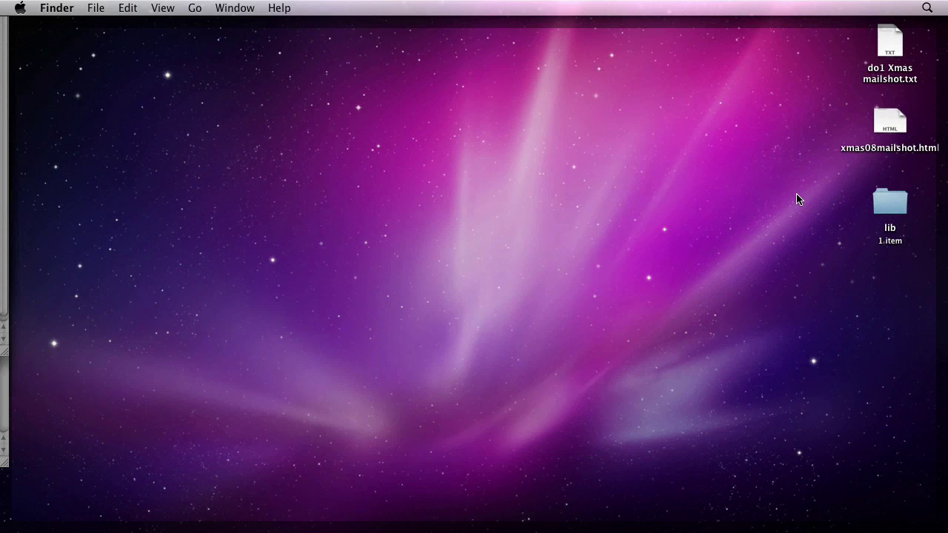
pyautogui.click(895, 130)
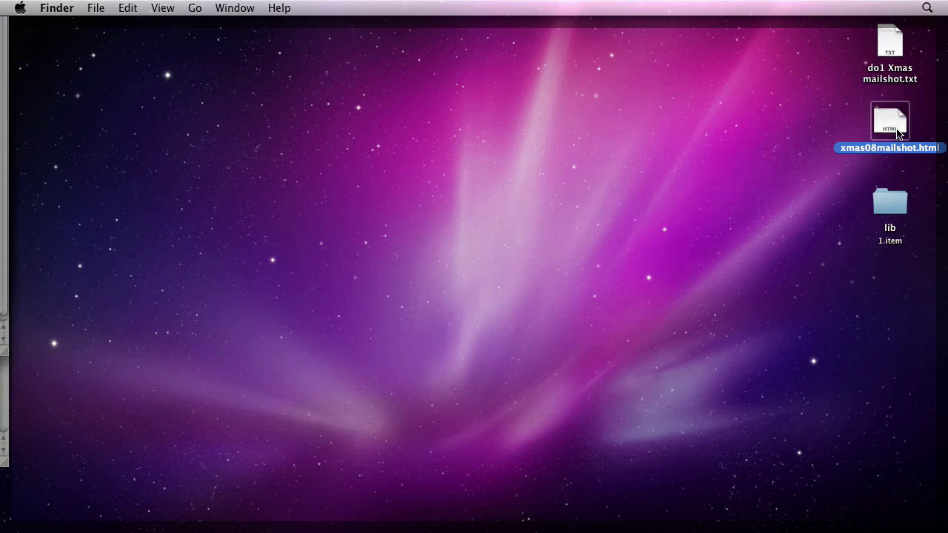
pyautogui.click(893, 206)
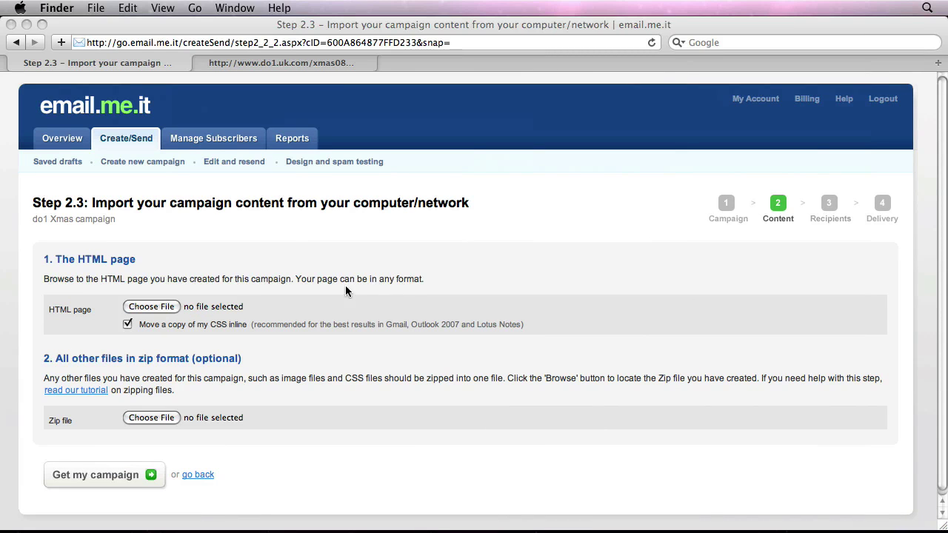
# - Attach xmas08mailshot.html from the Desktop as the HTML page, leaving CSS inlining on
pyautogui.click(151, 310)
pyautogui.click(144, 308)
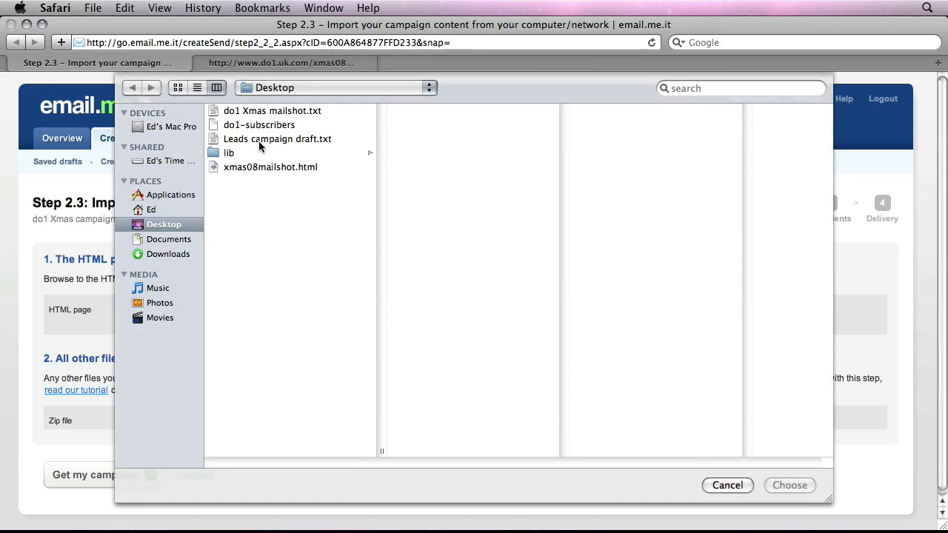
pyautogui.click(255, 167)
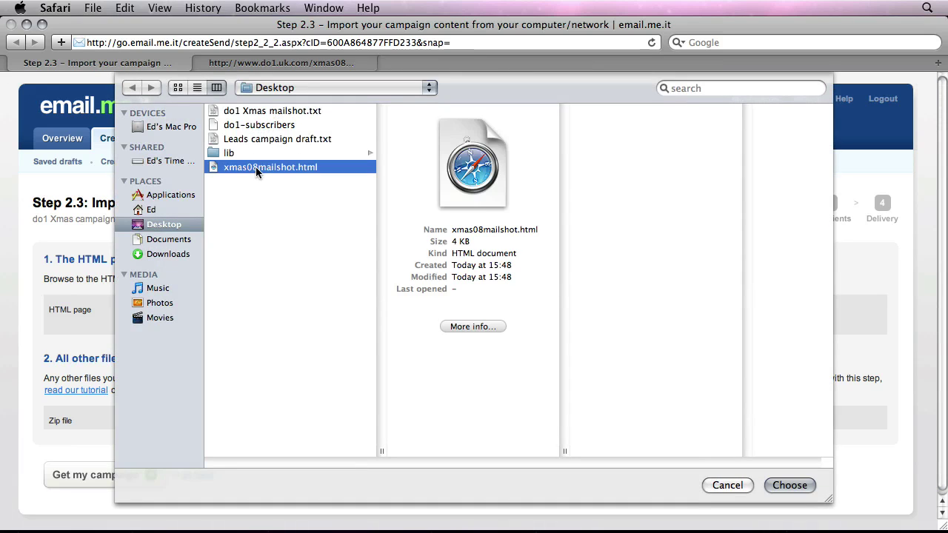
pyautogui.click(788, 485)
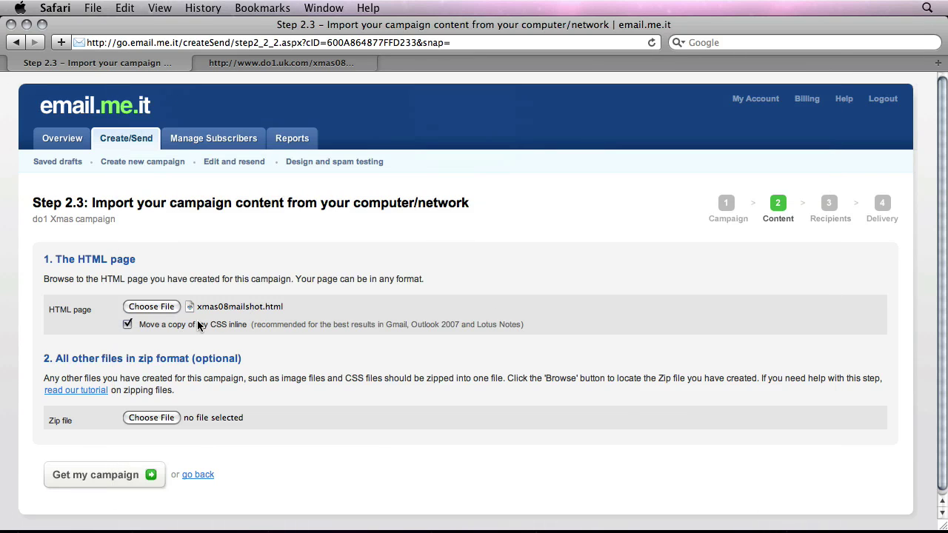
pyautogui.click(128, 326)
pyautogui.click(127, 324)
# - Compress the desktop's lib folder into lib.zip and bring the browser back
pyautogui.press('super+h')
pyautogui.moveTo(810, 188); pyautogui.dragTo(913, 282)
pyautogui.rightClick(891, 210)
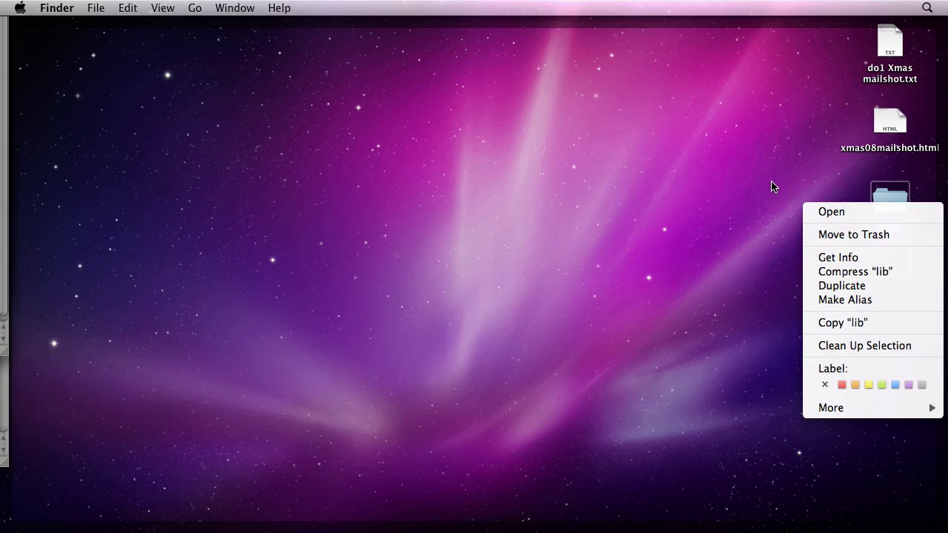
pyautogui.click(902, 275)
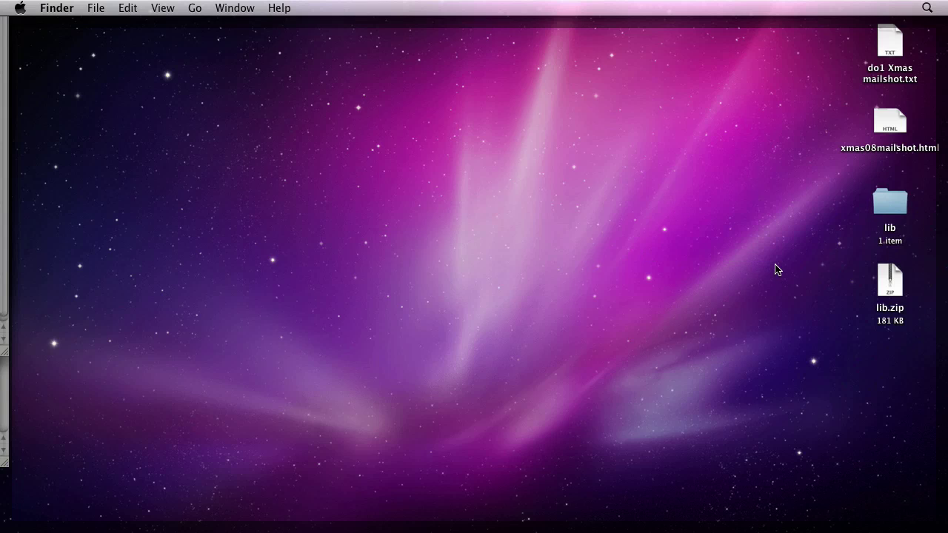
pyautogui.press('F11')
# - Attach lib.zip from the Desktop as the zip file and import the campaign
pyautogui.click(157, 419)
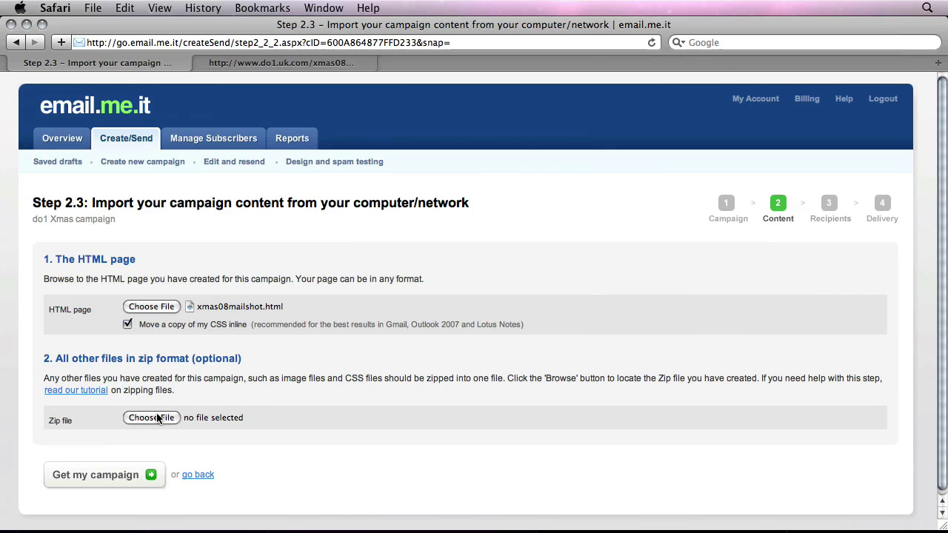
pyautogui.click(157, 420)
pyautogui.click(245, 167)
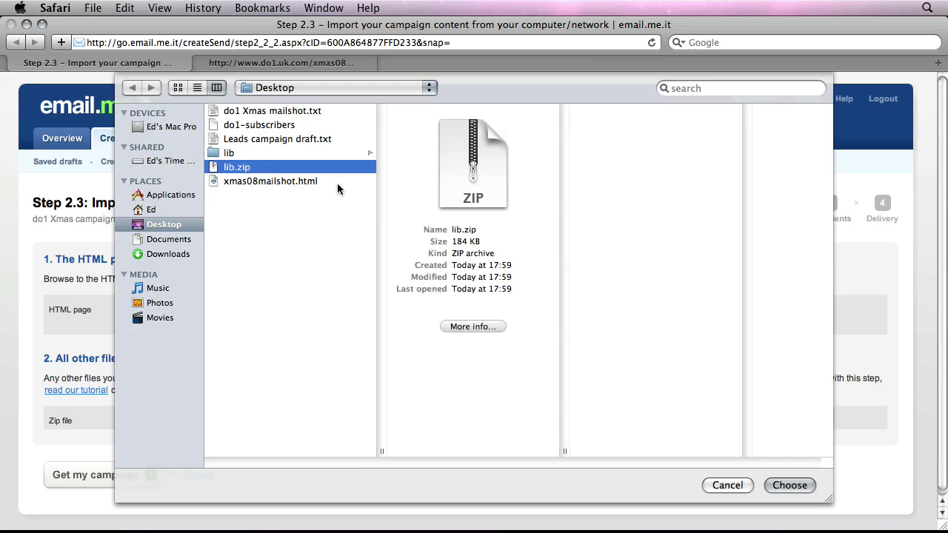
pyautogui.click(789, 486)
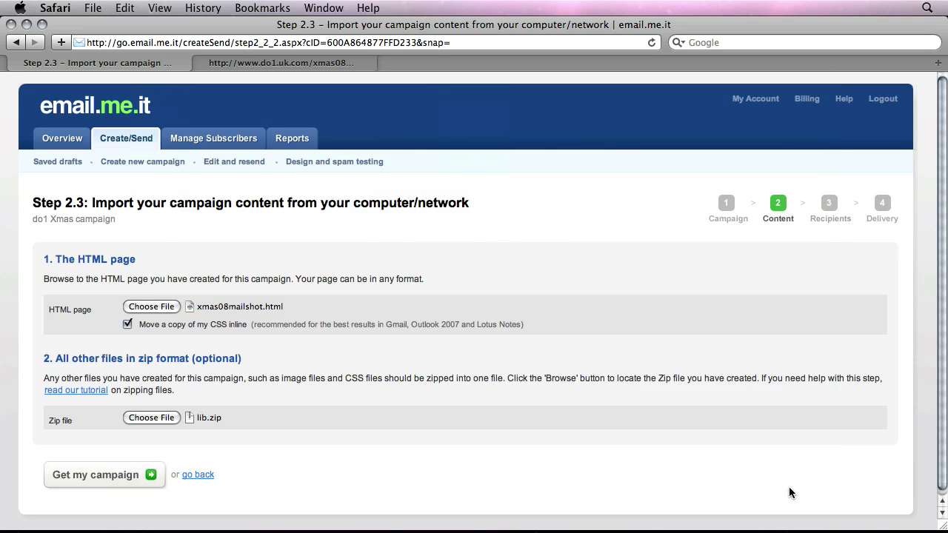
pyautogui.click(91, 477)
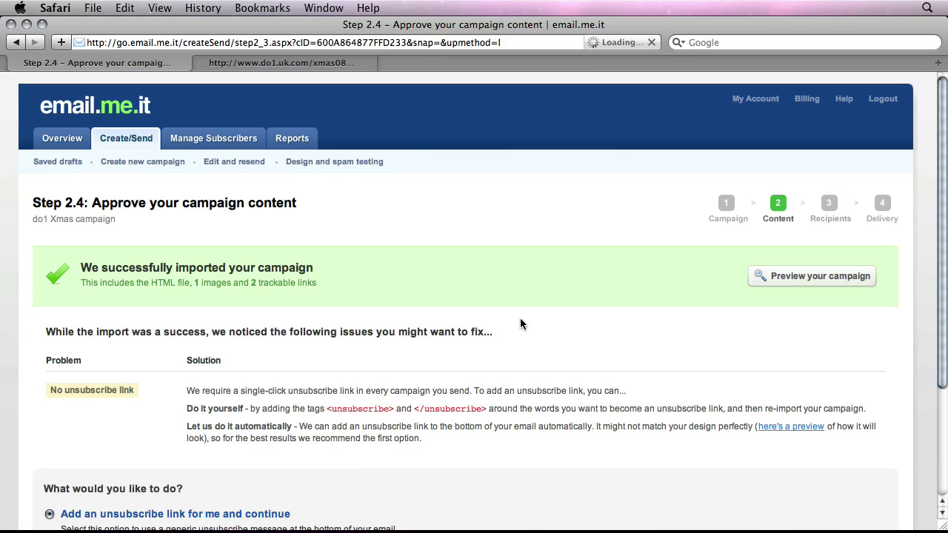
pyautogui.scroll(-5, 712, 348)
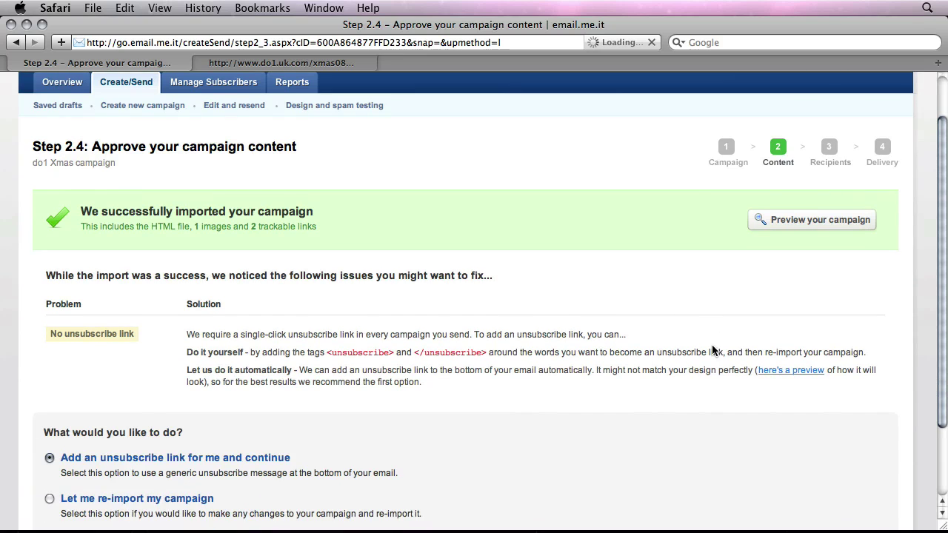
pyautogui.scroll(5, 713, 348)
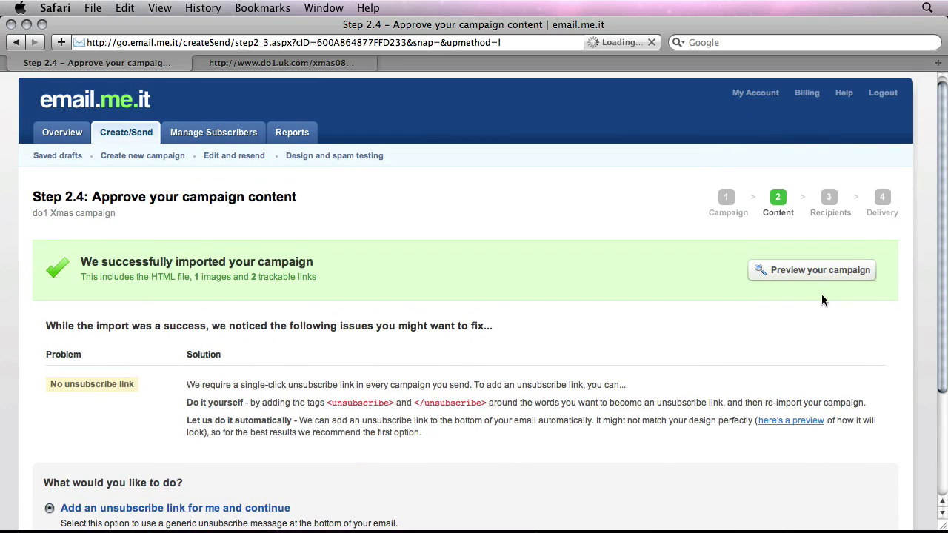
pyautogui.click(818, 273)
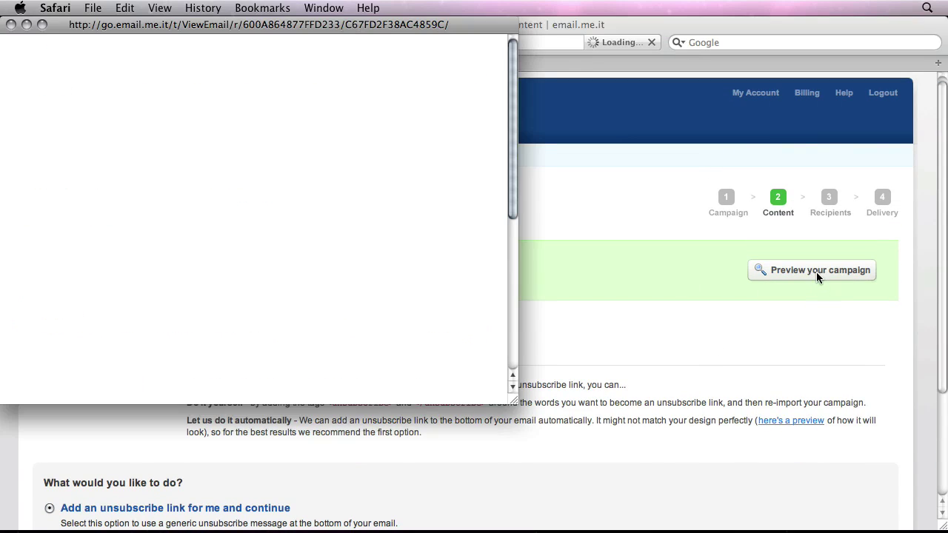
pyautogui.scroll(-8, 291, 177)
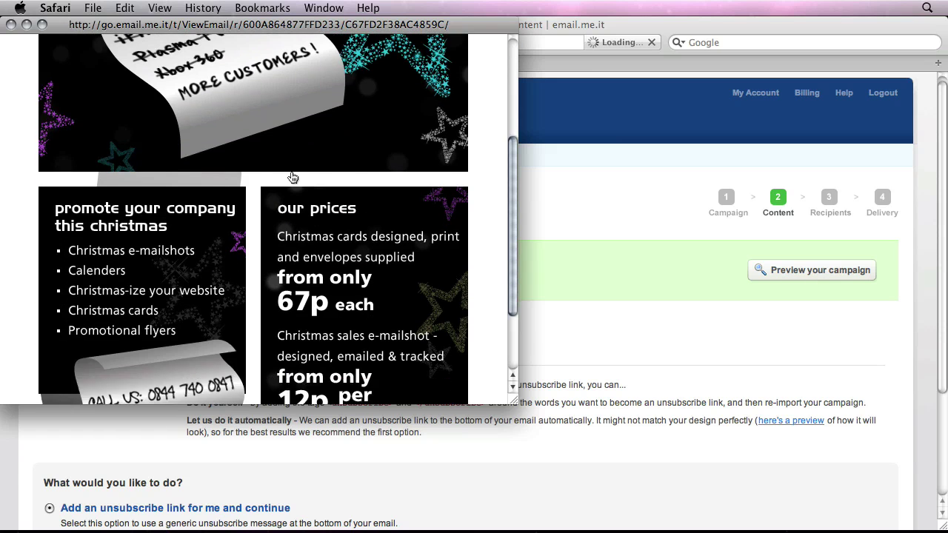
pyautogui.scroll(8, 292, 176)
pyautogui.click(10, 24)
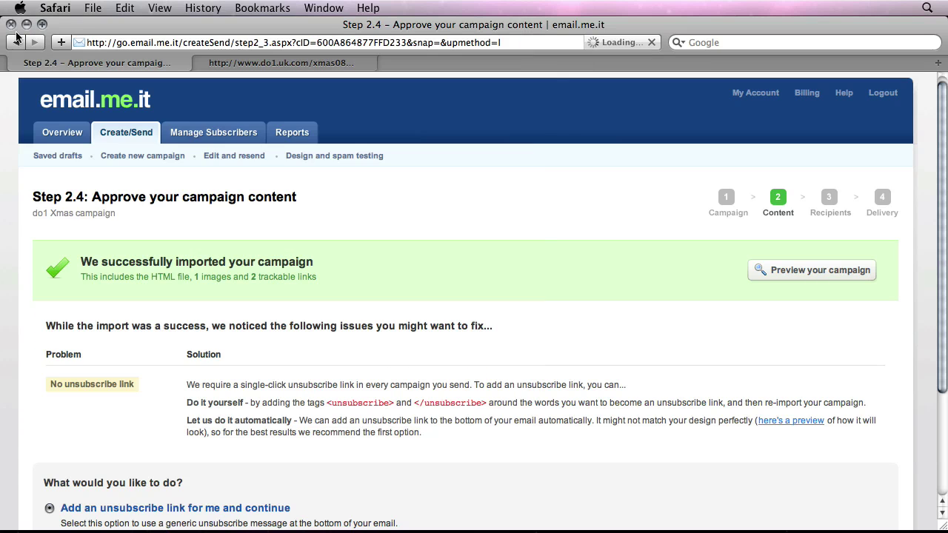
pyautogui.scroll(-5, 557, 316)
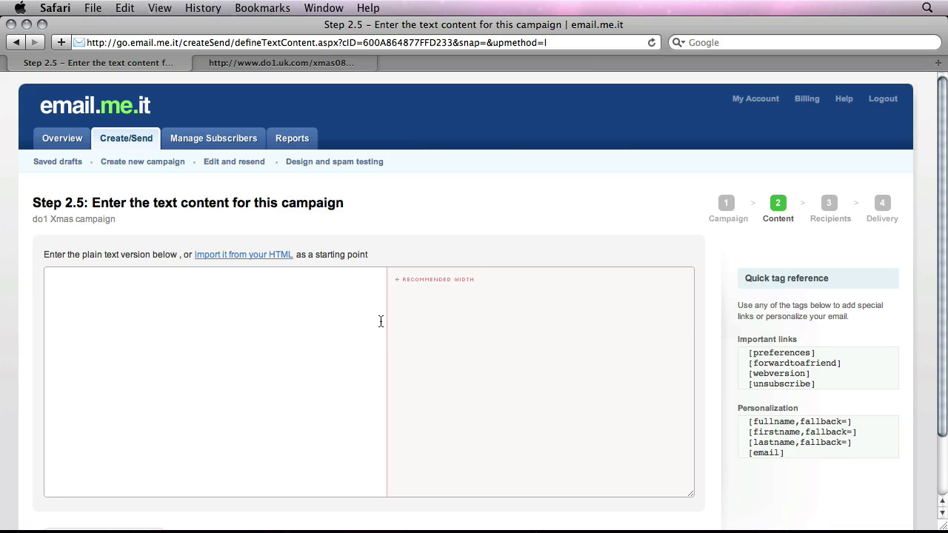
# - Copy the full text of do1 Xmas mailshot.txt from TextEdit
pyautogui.click(344, 323)
pyautogui.press('F11')
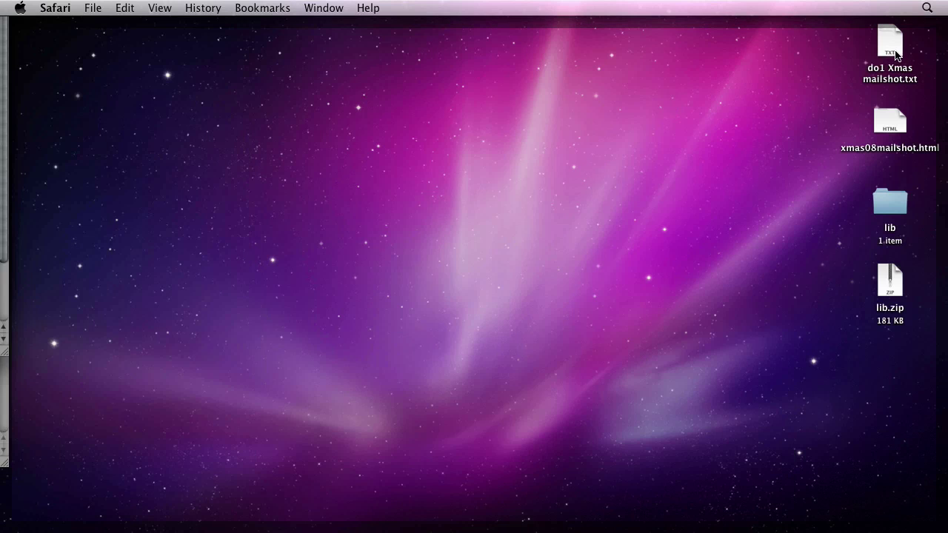
pyautogui.doubleClick(896, 52)
pyautogui.moveTo(348, 288); pyautogui.dragTo(165, 27)
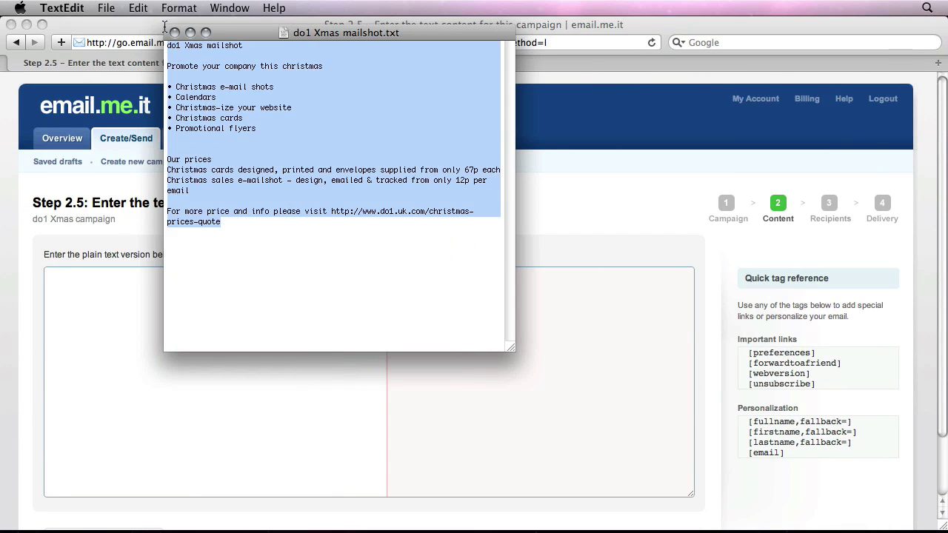
pyautogui.rightClick(199, 87)
pyautogui.click(222, 168)
# - Paste the mailshot text into the campaign's plain-text box and go on to Define recipients
pyautogui.click(212, 371)
pyautogui.rightClick(148, 300)
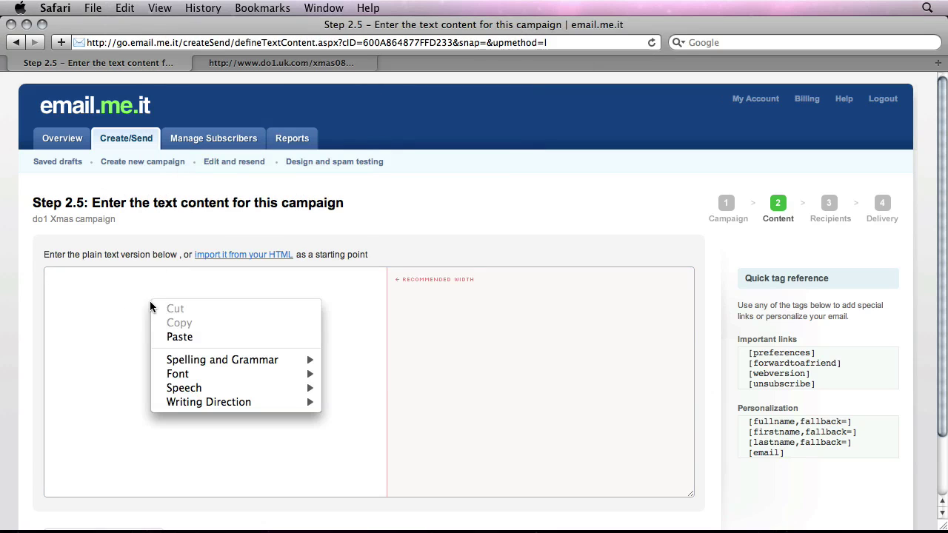
pyautogui.click(174, 339)
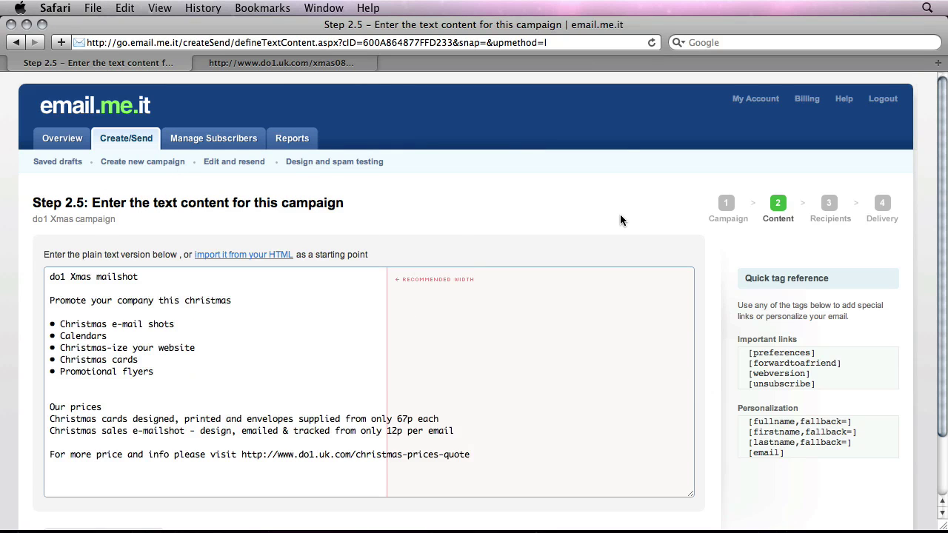
pyautogui.scroll(-2, 621, 214)
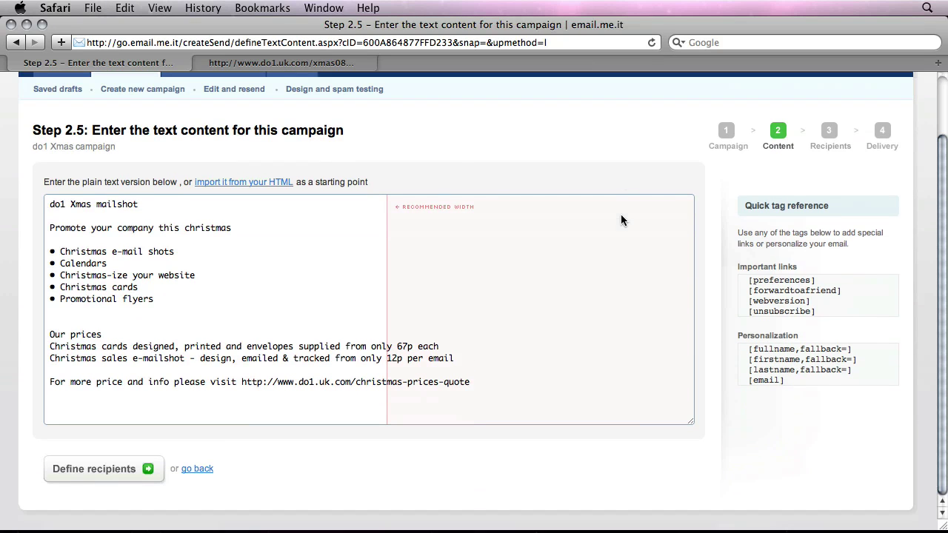
pyautogui.click(113, 476)
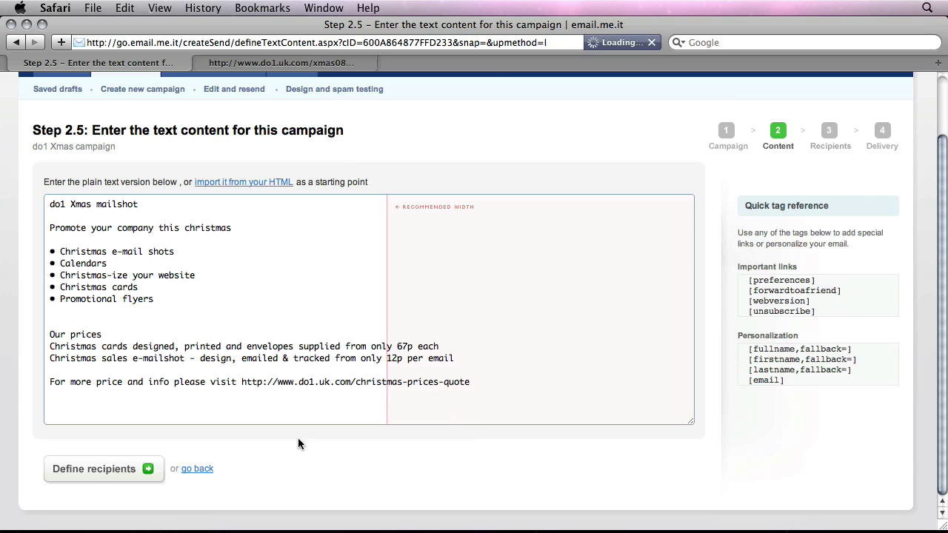